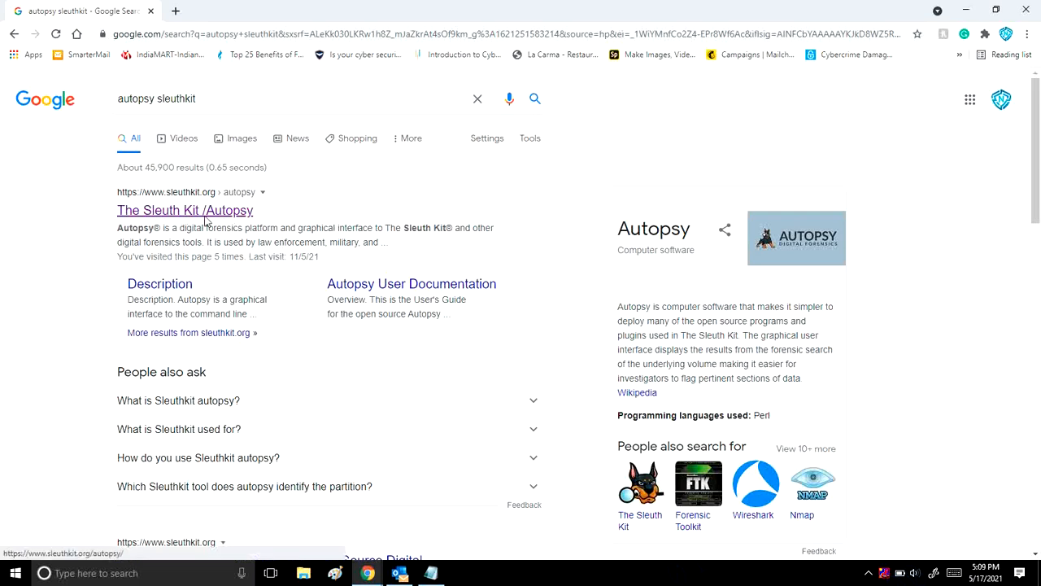
Open The Sleuth Kit/Autopsy search result in a new tab and download the 64-bit Windows installer of Autopsy 4.18.0.
{"action": "right_click", "coordinate": [210, 213]}
{"action": "left_click", "coordinate": [241, 228]}
{"action": "left_click", "coordinate": [204, 12]}
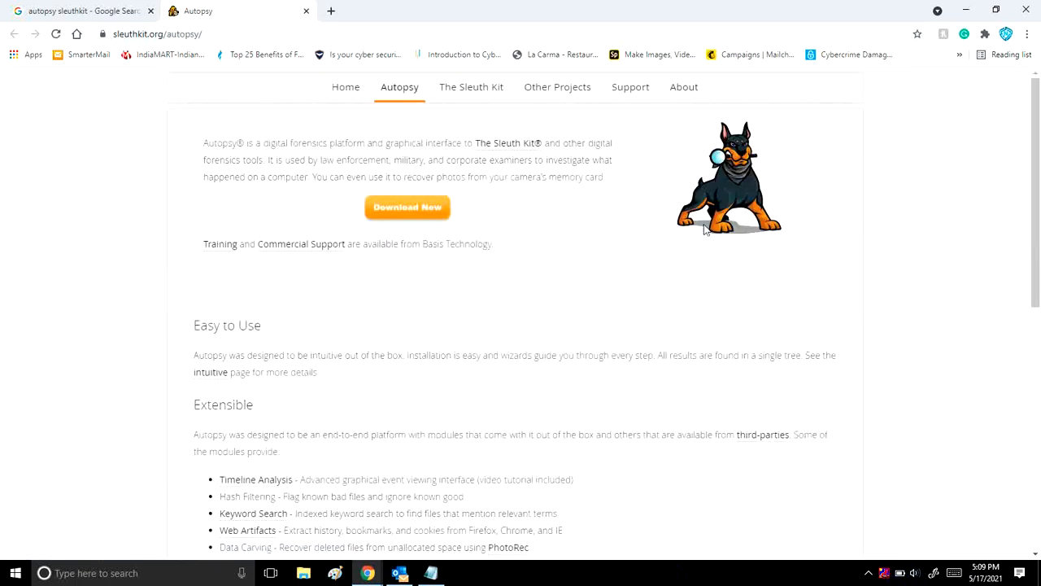
{"action": "left_click", "coordinate": [411, 214]}
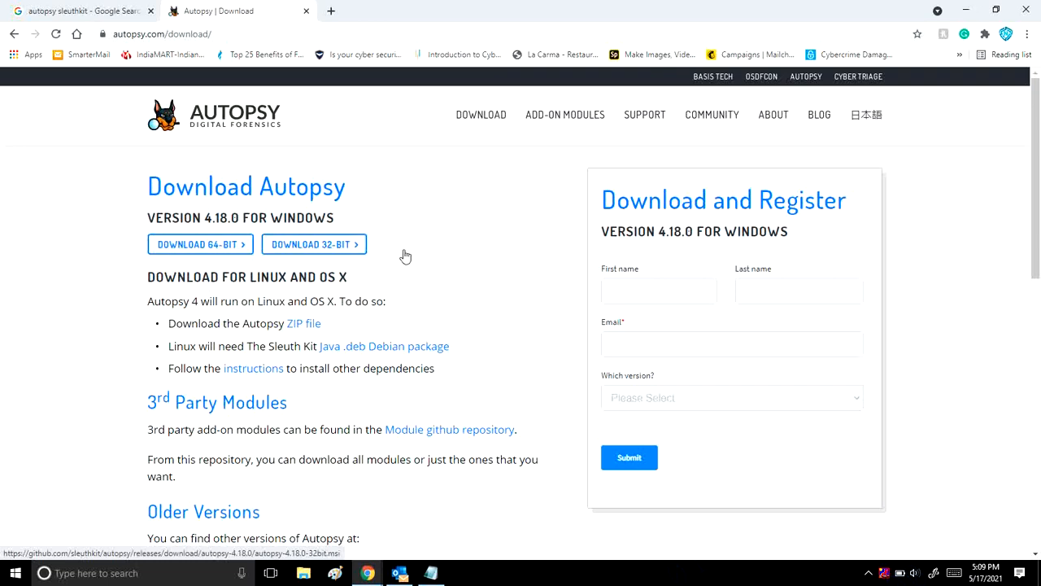
{"action": "left_click", "coordinate": [176, 248]}
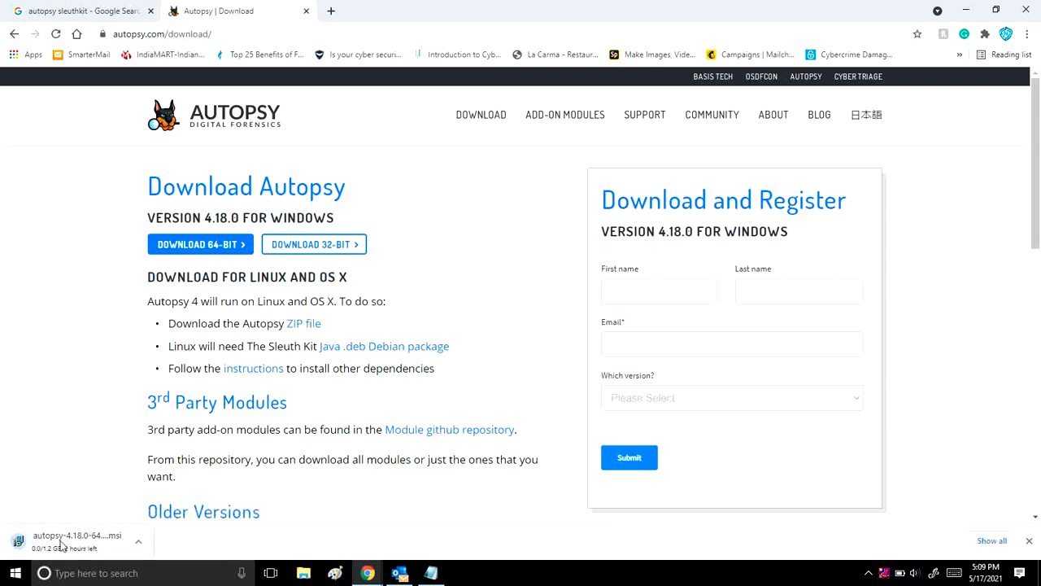
Pause the running download of the 64-bit Autopsy 4.18.0 installer.
{"action": "left_click", "coordinate": [139, 542]}
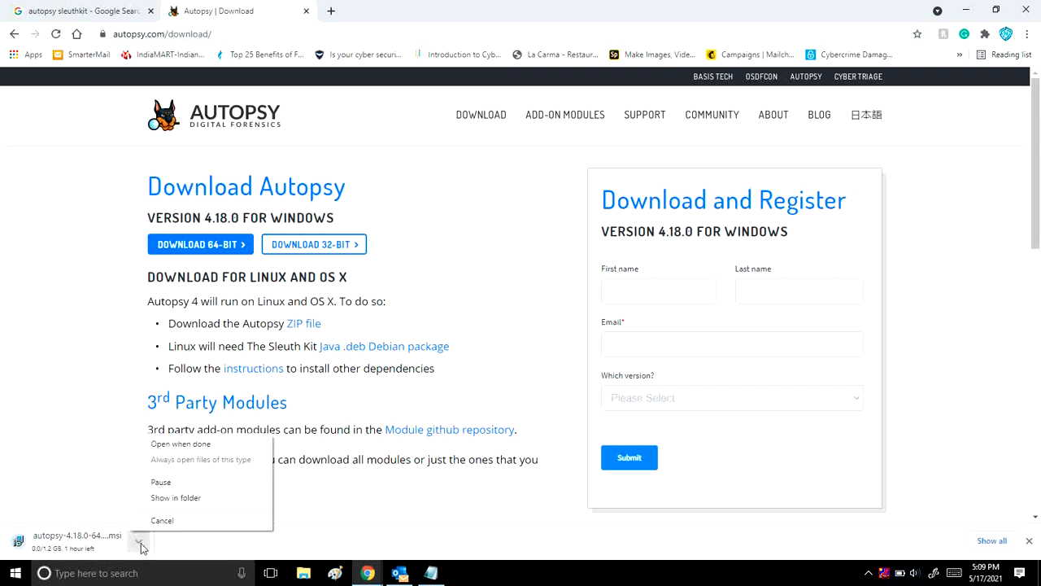
{"action": "left_click", "coordinate": [34, 447]}
{"action": "left_click", "coordinate": [139, 542]}
{"action": "left_click", "coordinate": [171, 483]}
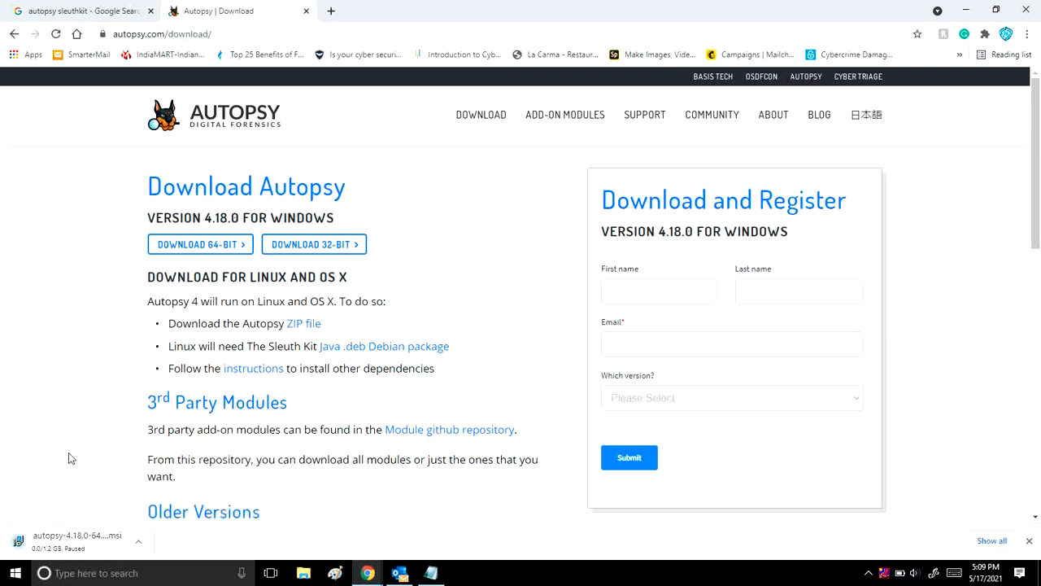
Switch from the browser to the desktop and launch Autopsy 4.18.0 from there.
{"action": "left_click", "coordinate": [966, 10]}
{"action": "right_click", "coordinate": [672, 192]}
{"action": "left_click", "coordinate": [727, 222]}
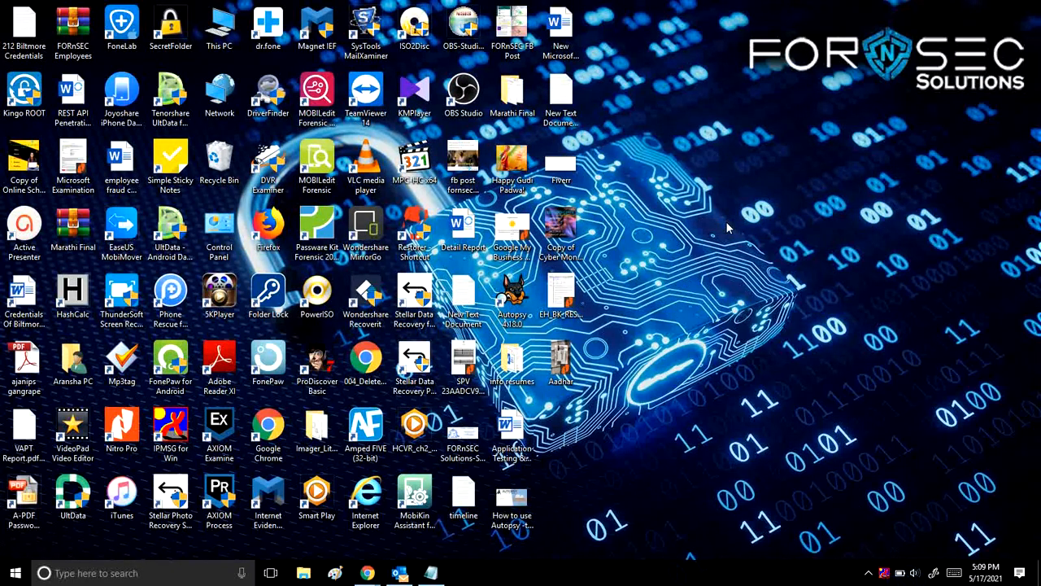
{"action": "right_click", "coordinate": [668, 266]}
{"action": "left_click", "coordinate": [699, 305]}
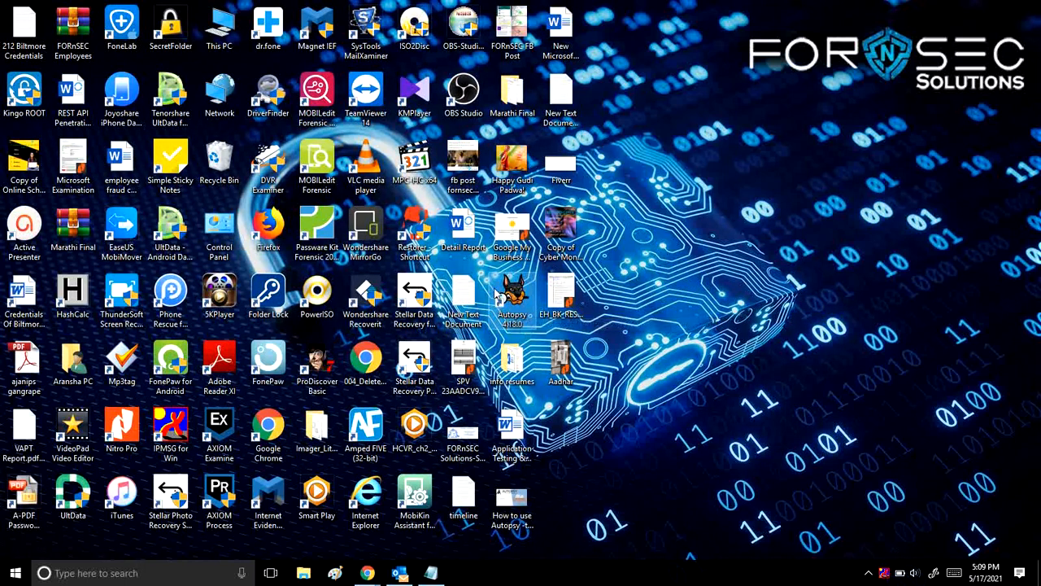
{"action": "left_click", "coordinate": [513, 294]}
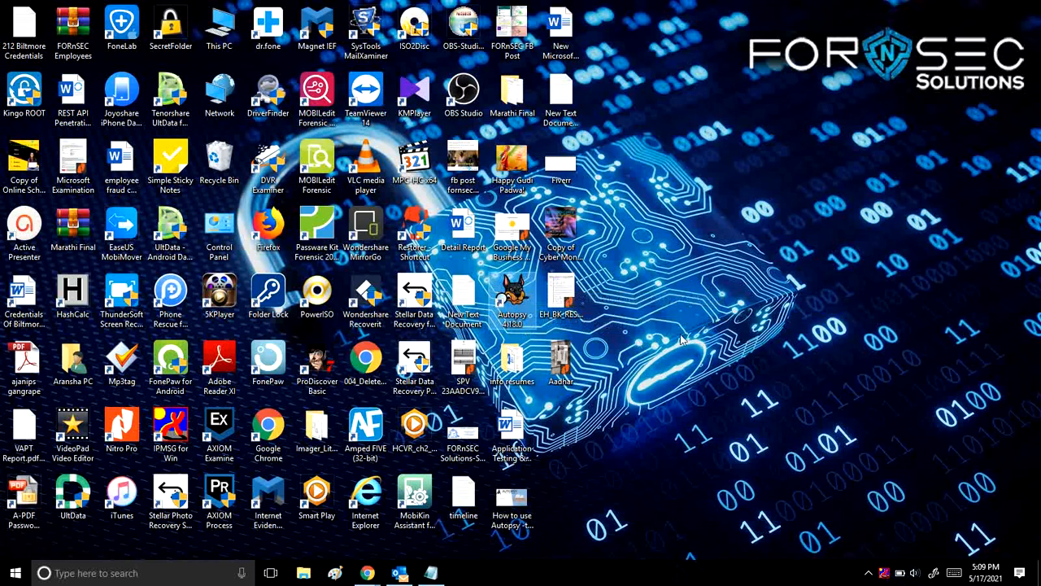
{"action": "double_click", "coordinate": [509, 299]}
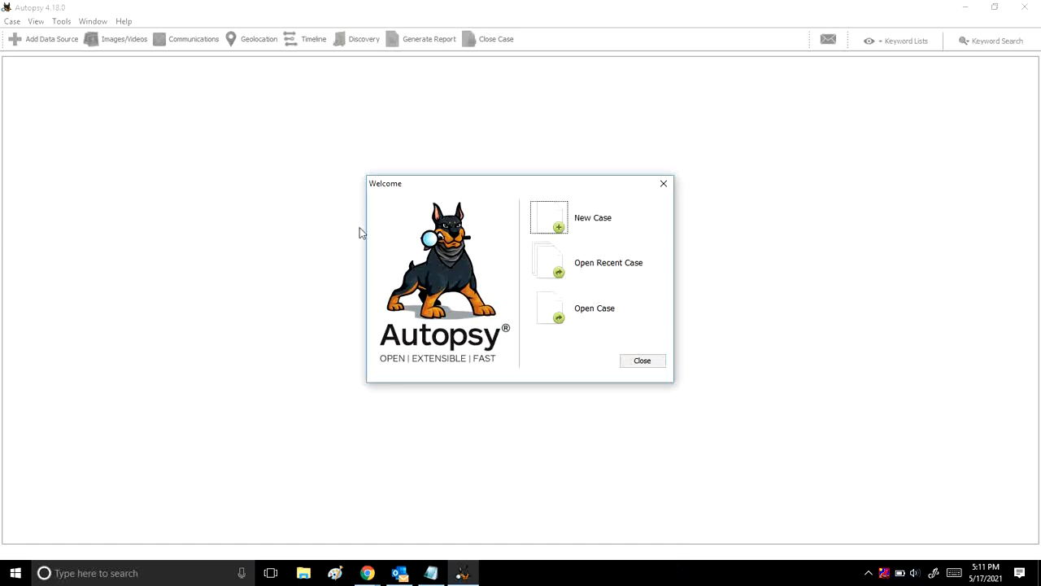
Start a new case and name it "Investigation of hard Drive".
{"action": "left_click", "coordinate": [586, 224]}
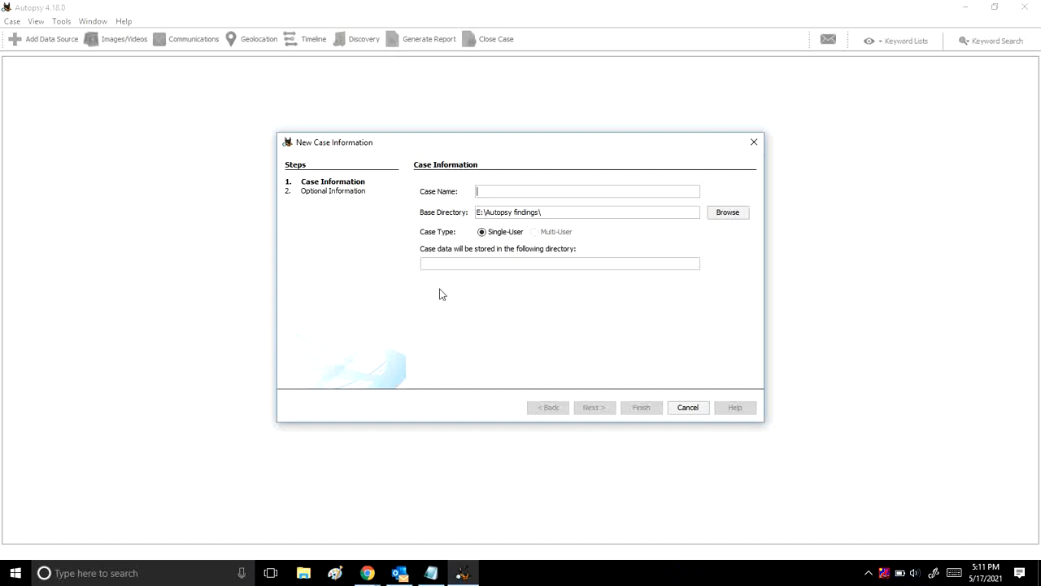
{"action": "left_click", "coordinate": [556, 191]}
{"action": "type", "text": "Inve"}
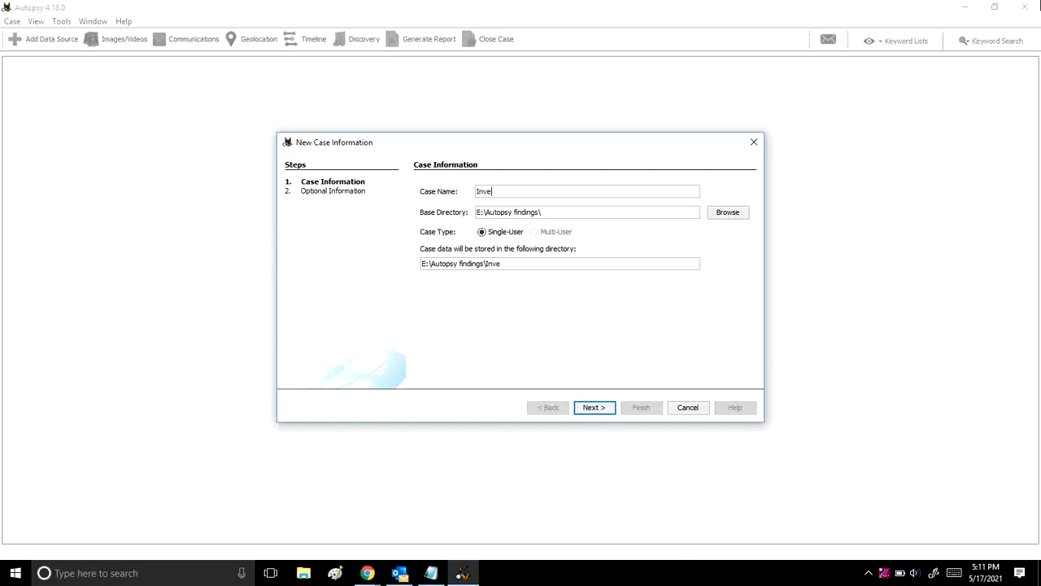
{"action": "type", "text": "stigation of hard Dri"}
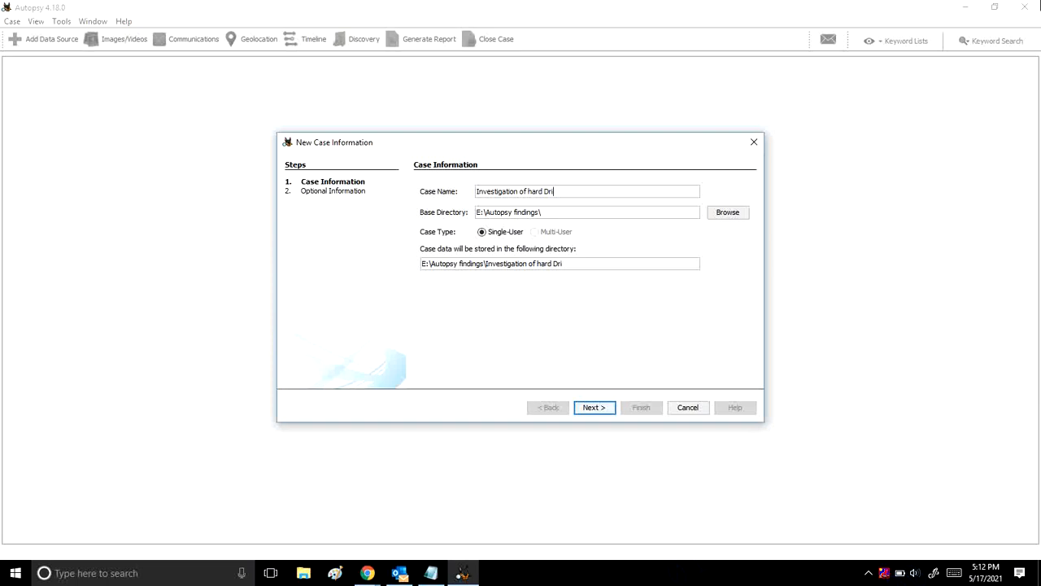
{"action": "type", "text": "ve"}
While choosing the case's base directory, create a folder named "Autopsy Sample Findings" on Local Disk (E:).
{"action": "left_click", "coordinate": [726, 218]}
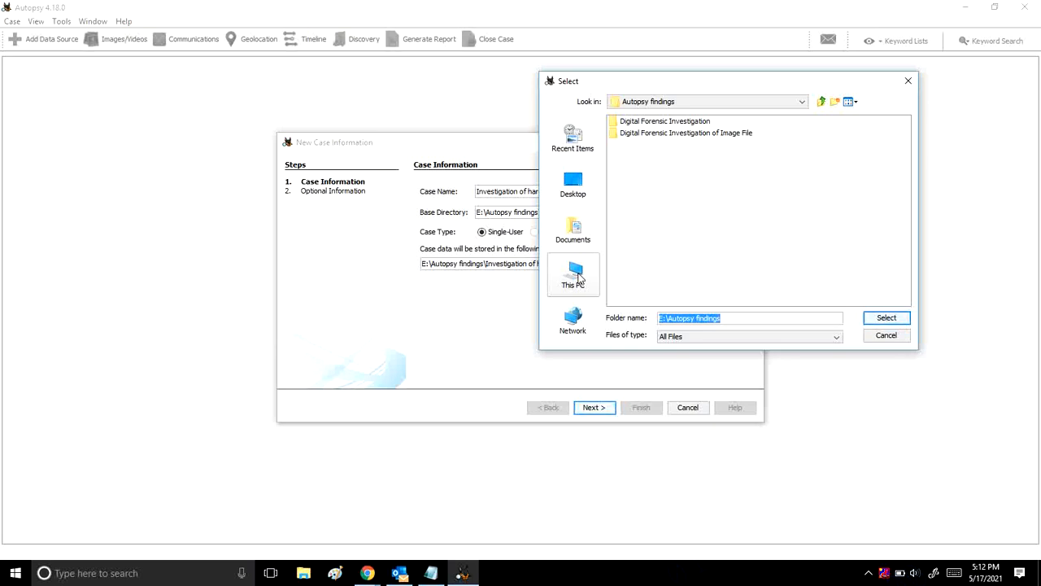
{"action": "left_click", "coordinate": [578, 277]}
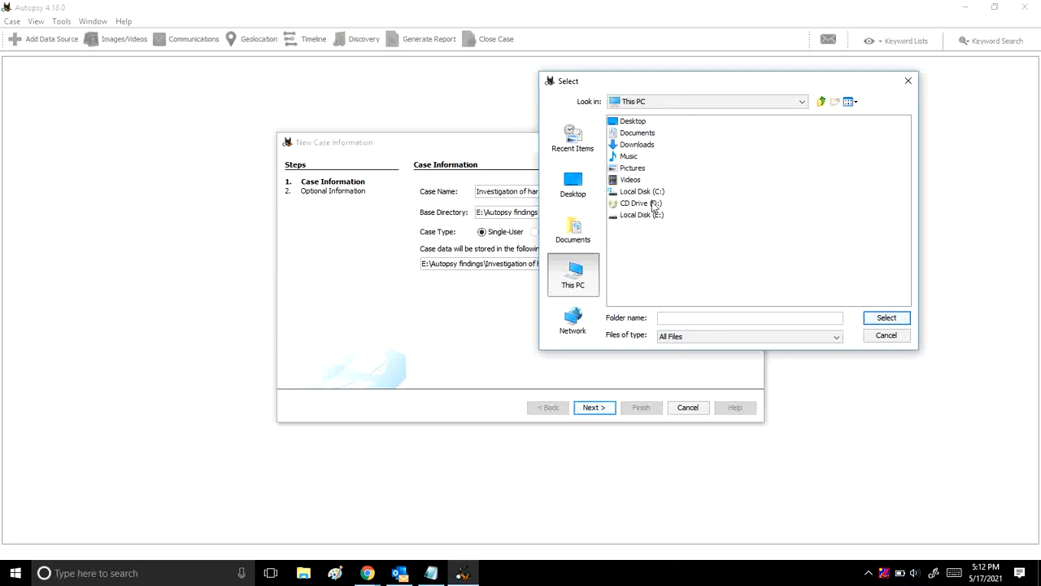
{"action": "double_click", "coordinate": [643, 214]}
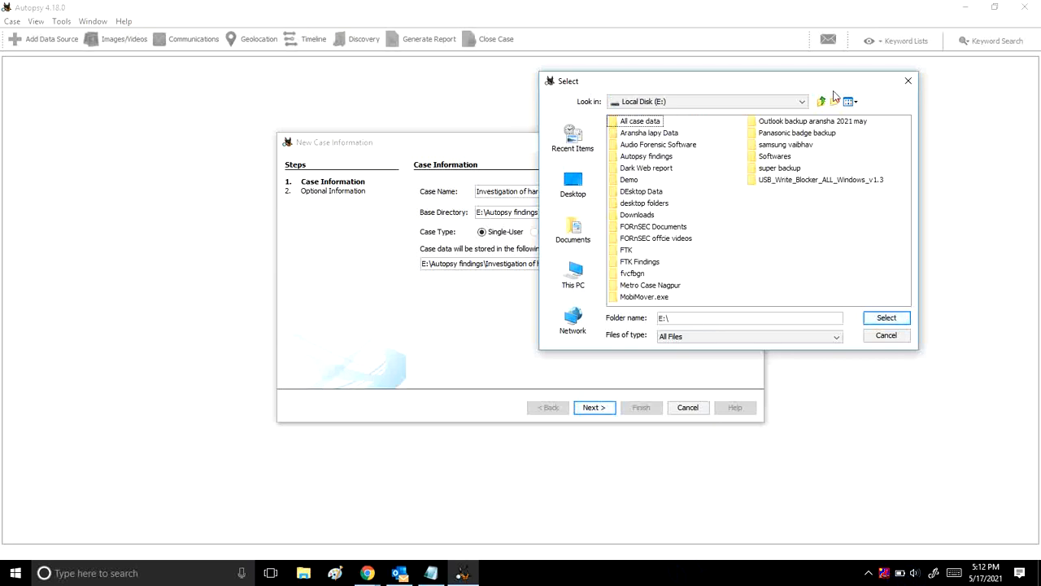
{"action": "left_click", "coordinate": [821, 101]}
{"action": "left_click", "coordinate": [639, 216]}
{"action": "double_click", "coordinate": [642, 215]}
{"action": "right_click", "coordinate": [739, 228]}
{"action": "mouse_move", "coordinate": [753, 236]}
{"action": "left_click", "coordinate": [770, 275]}
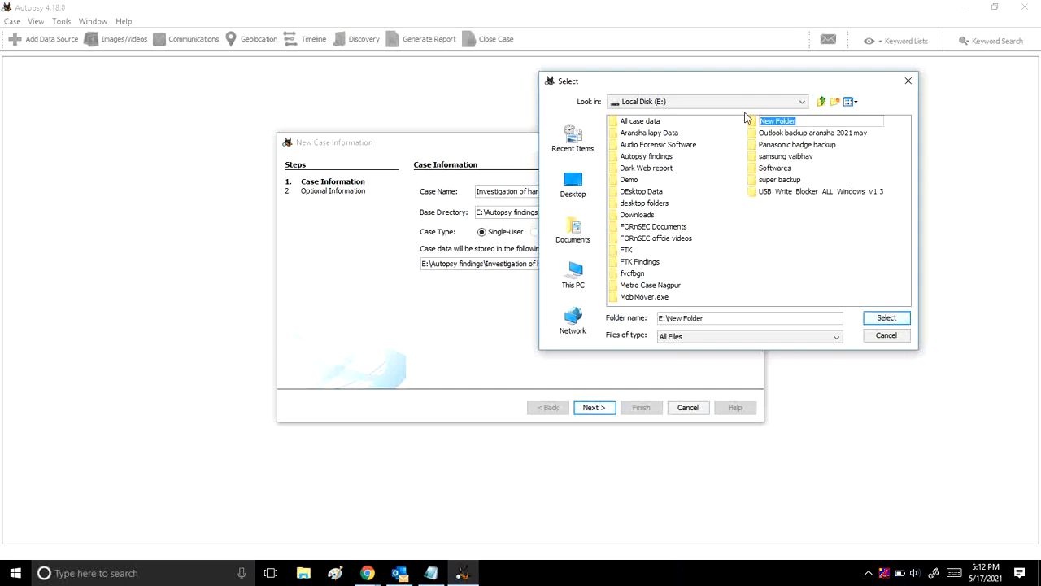
{"action": "type", "text": "Autopsy Sample Findings"}
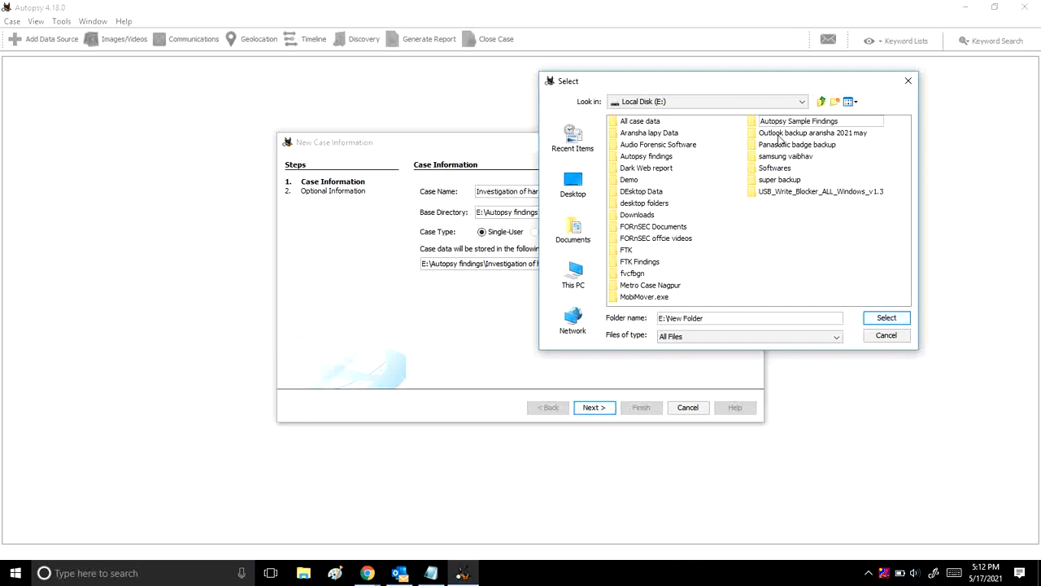
{"action": "key", "text": "Return"}
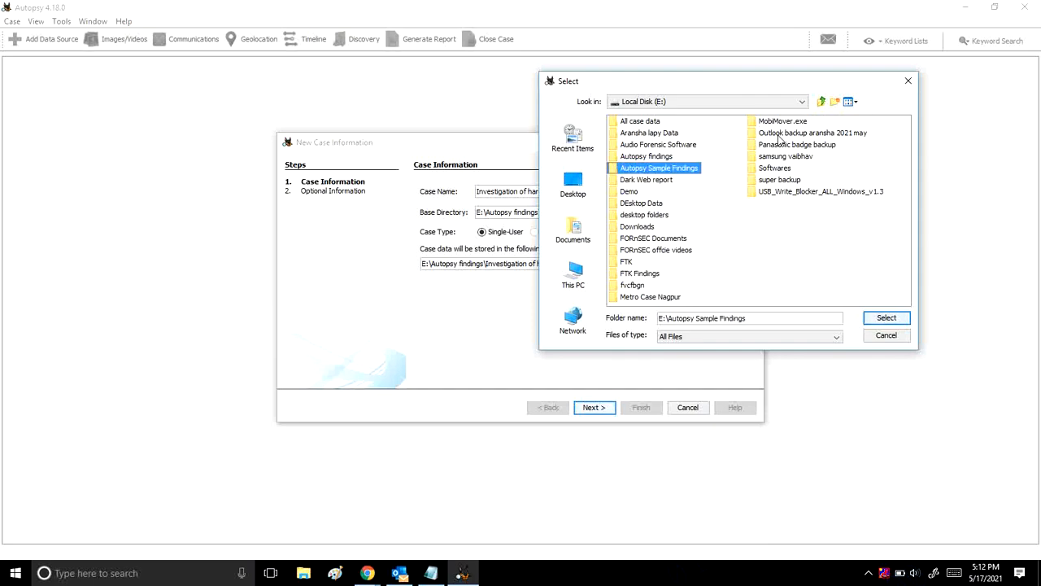
Set the case's base directory to E:\Autopsy Sample Findings and continue to the optional information.
{"action": "left_click", "coordinate": [885, 318]}
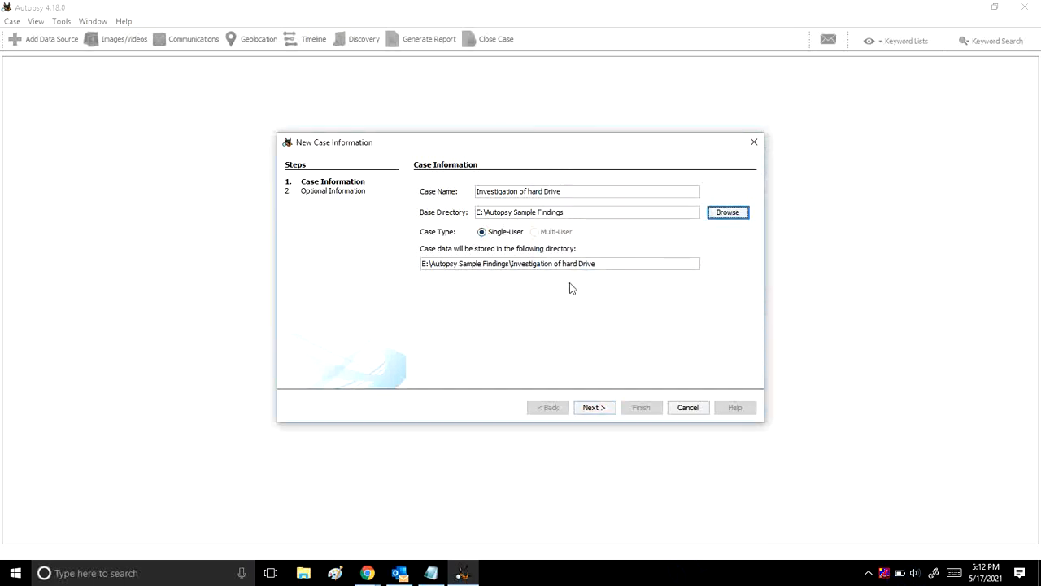
{"action": "left_click", "coordinate": [728, 212]}
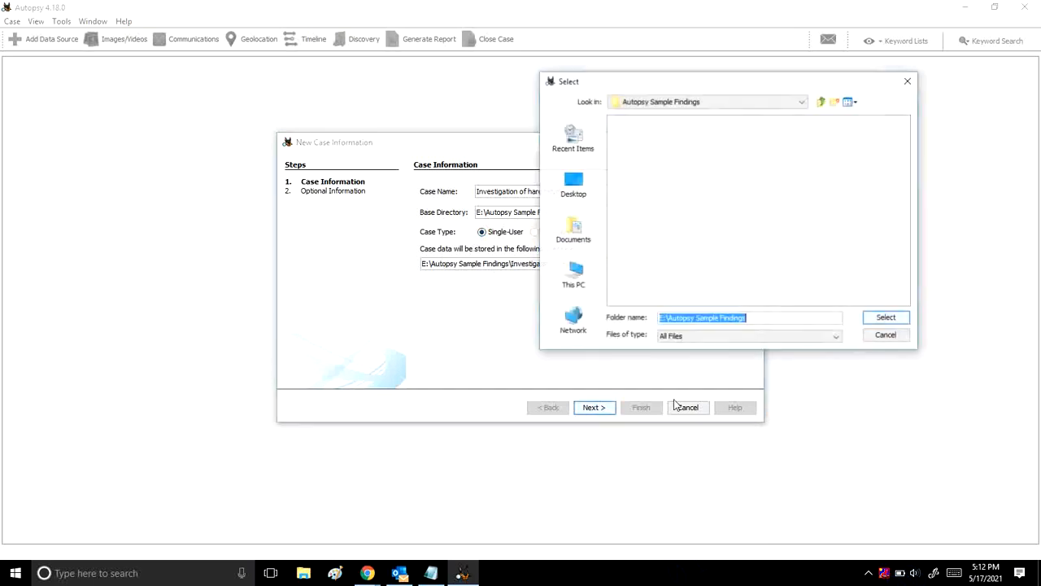
{"action": "left_click", "coordinate": [909, 85]}
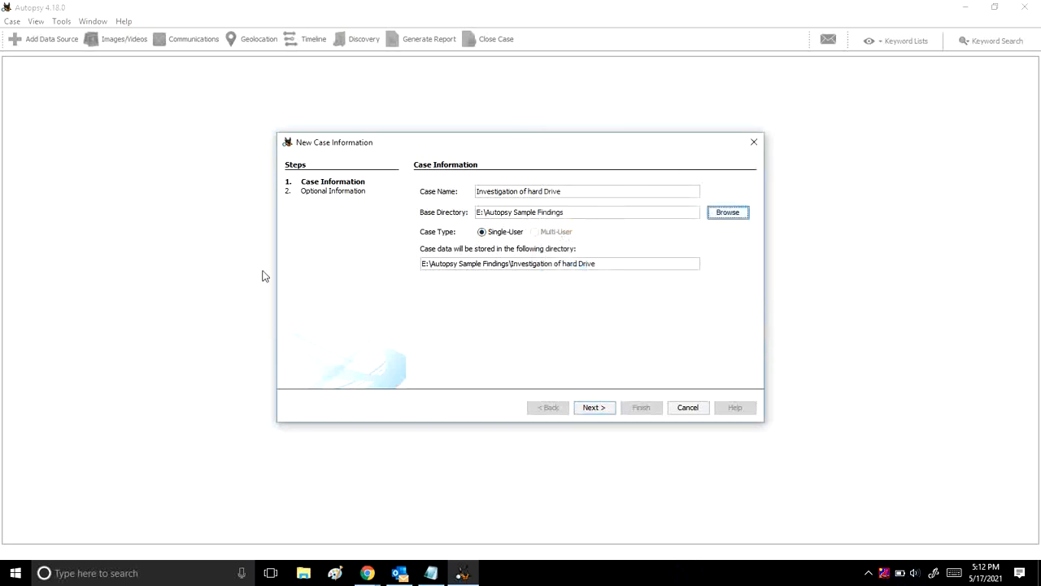
{"action": "left_click", "coordinate": [593, 408]}
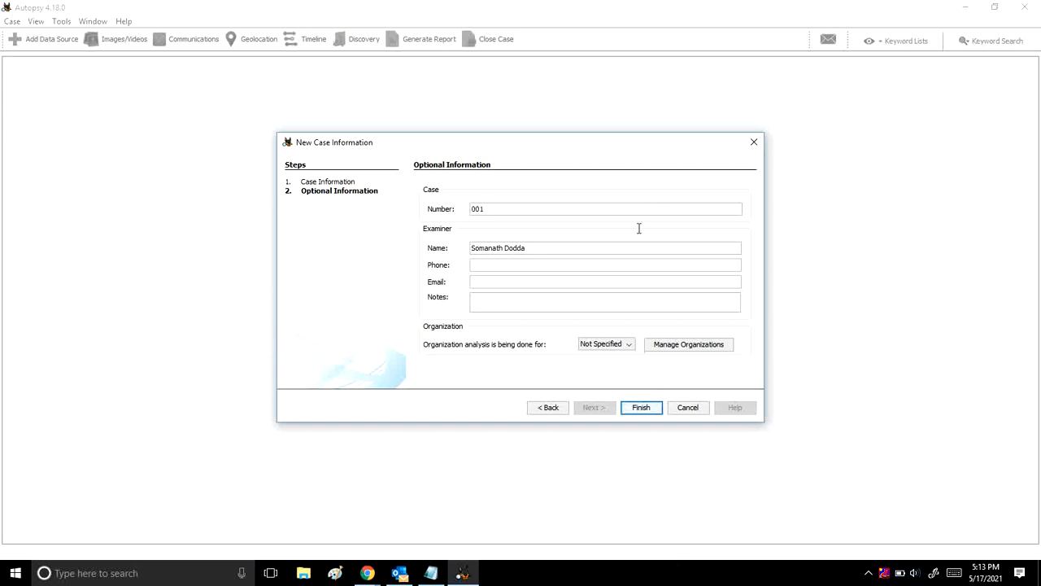
Enter FORnSEC Solutions as the examiner and "Hard Drive Image investigation" as the notes, and finish creating the case.
{"action": "left_click_drag", "start_coordinate": [527, 248], "coordinate": [456, 247]}
{"action": "type", "text": "FORnSEC Solutions"}
{"action": "left_click", "coordinate": [487, 299]}
{"action": "type", "text": "Hard Drive Im"}
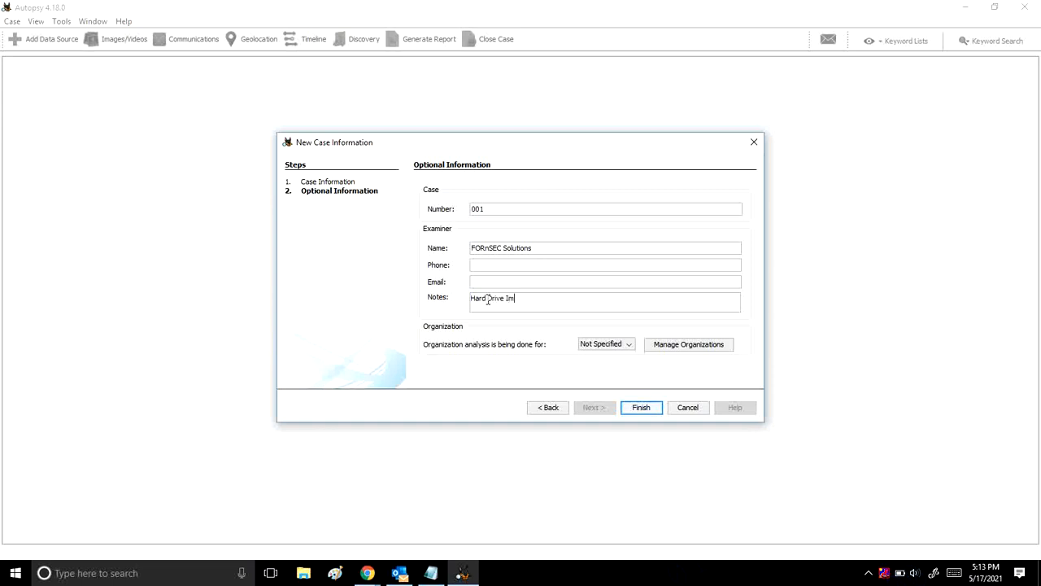
{"action": "type", "text": "age investigation"}
{"action": "left_click", "coordinate": [638, 408]}
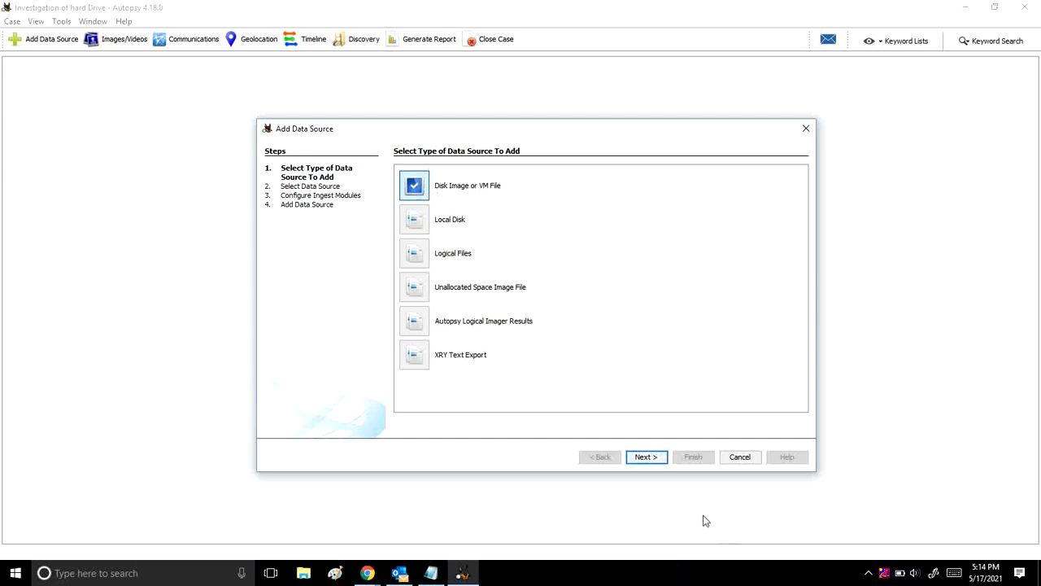
Add a disk image data source and choose E:\Sample Image files.E01 as its path.
{"action": "left_click", "coordinate": [644, 457]}
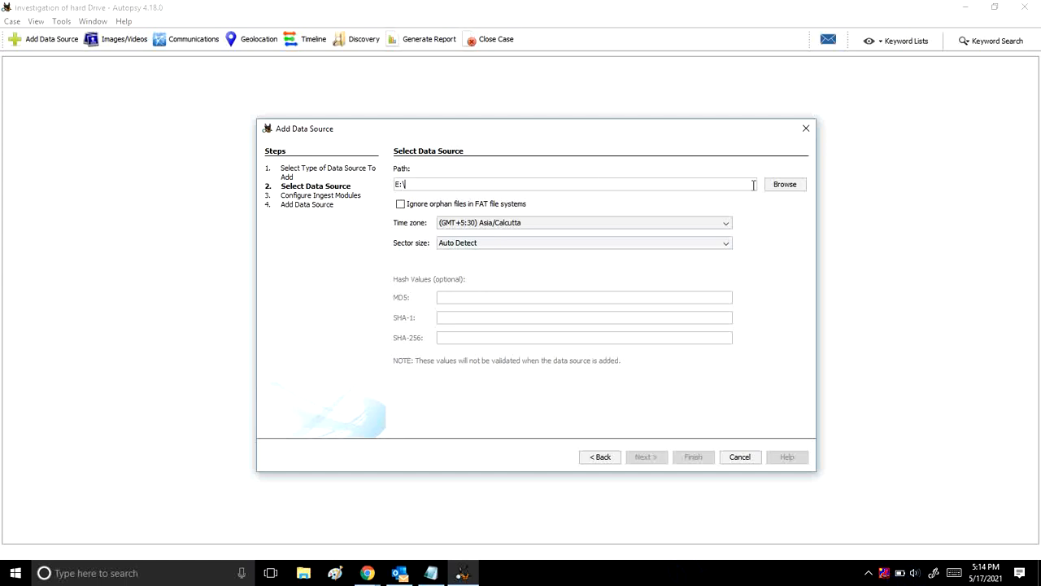
{"action": "left_click", "coordinate": [787, 187]}
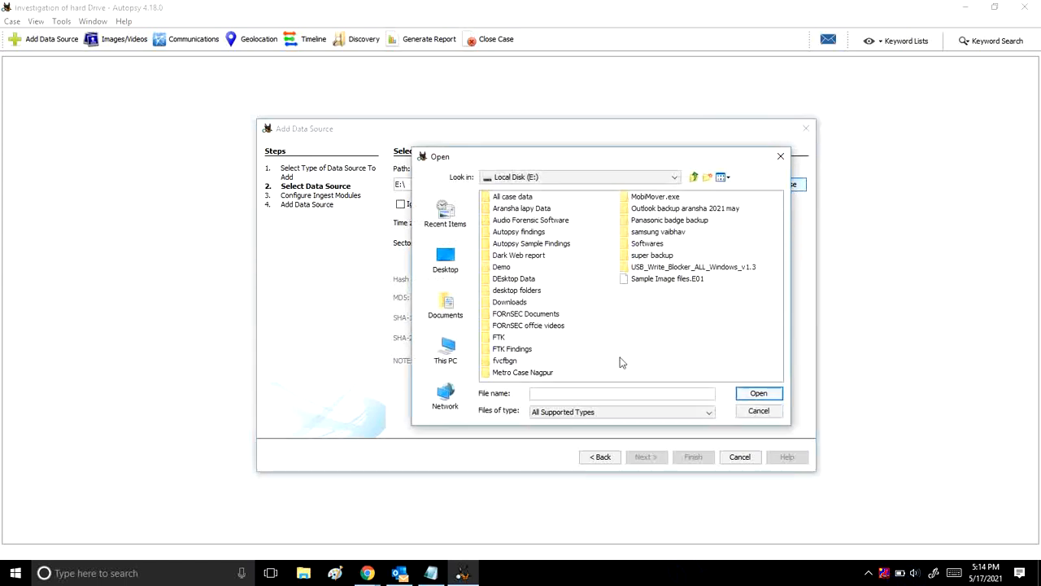
{"action": "left_click", "coordinate": [661, 279]}
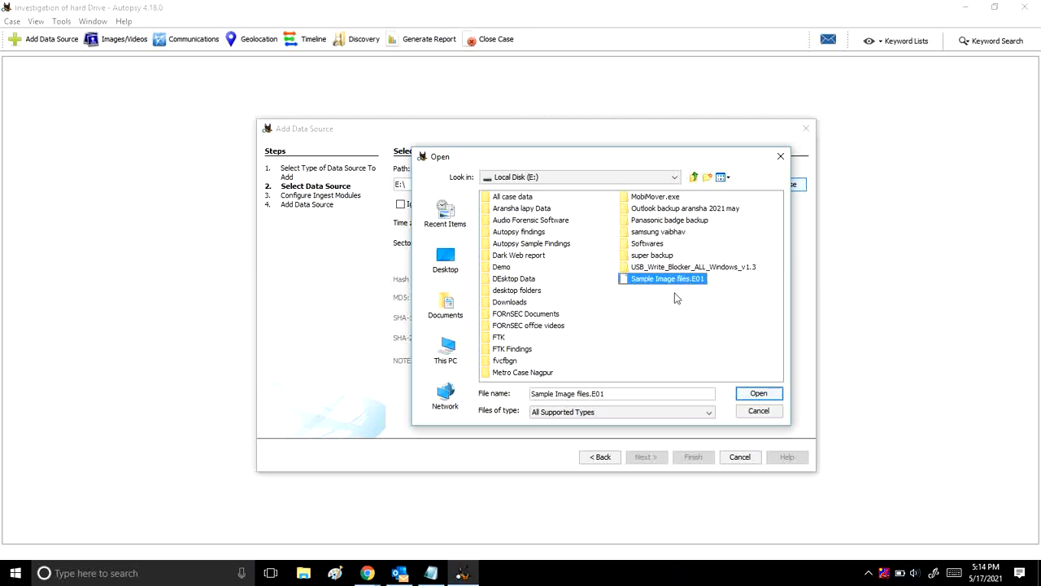
{"action": "left_click", "coordinate": [757, 395]}
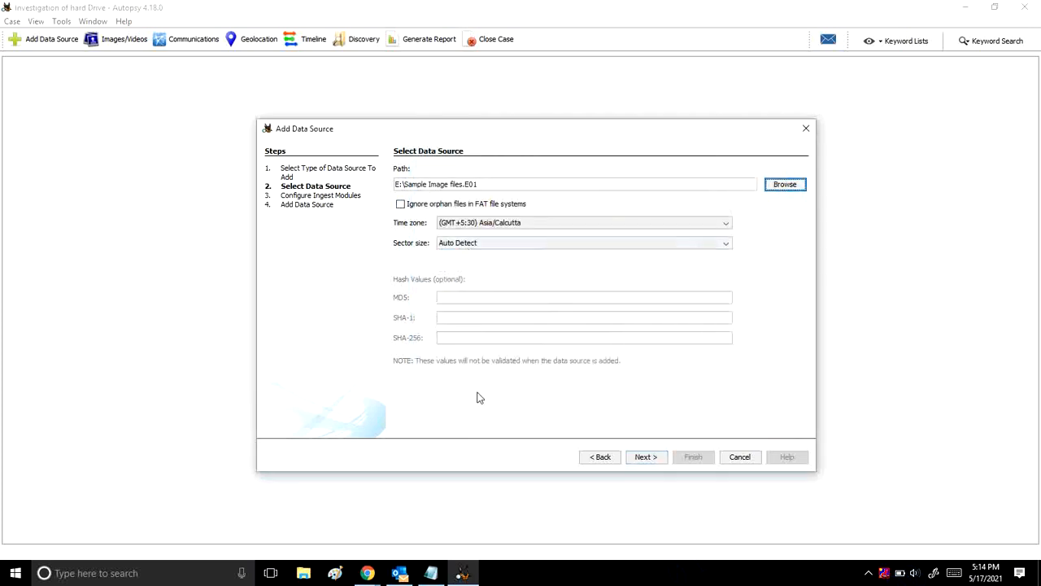
Choose (GMT+5:30) Asia/Calcutta as the image's time zone and continue to the ingest module configuration.
{"action": "left_click", "coordinate": [483, 225]}
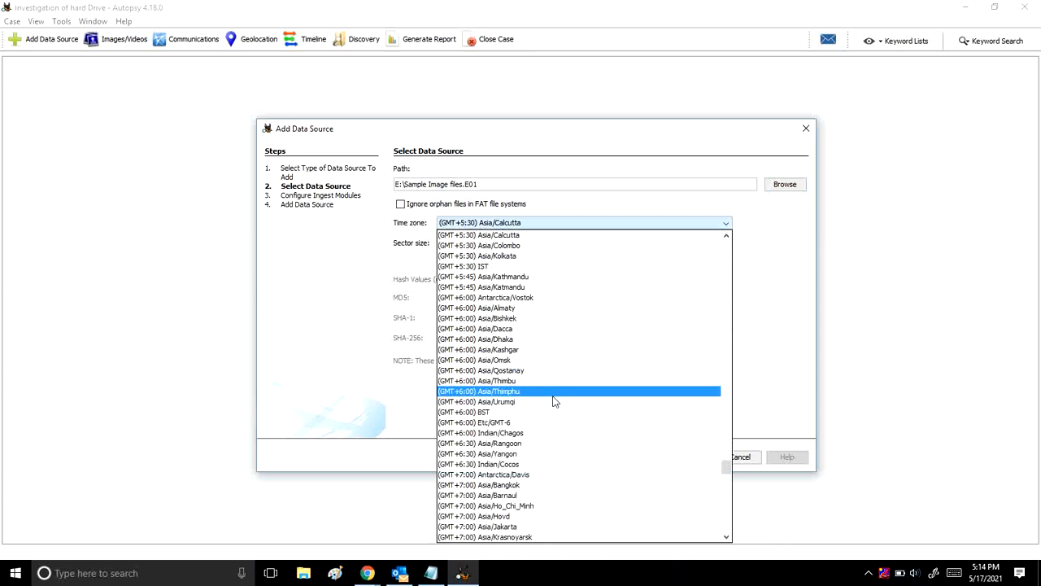
{"action": "left_click", "coordinate": [491, 234]}
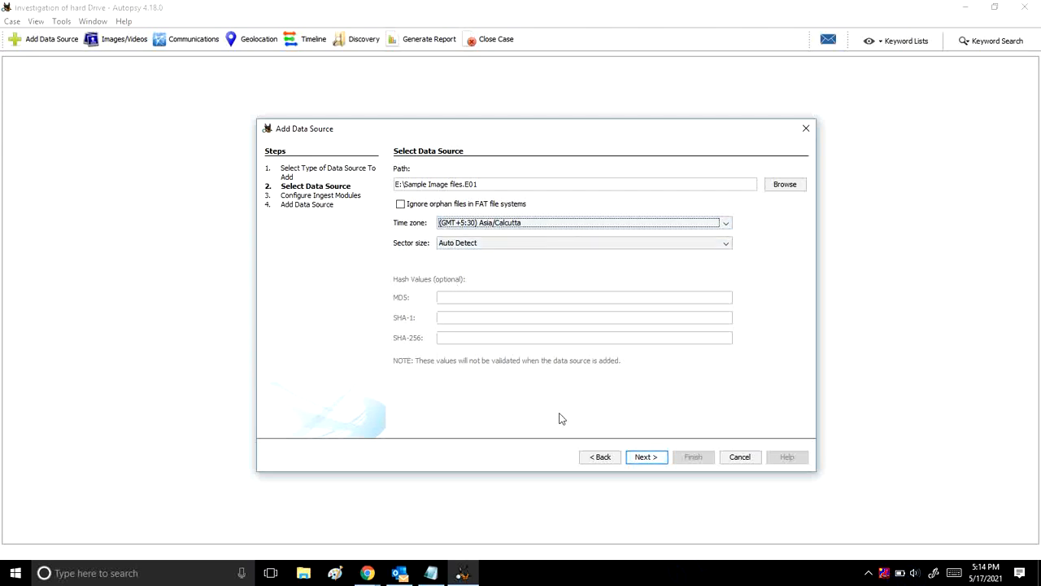
{"action": "left_click", "coordinate": [645, 457]}
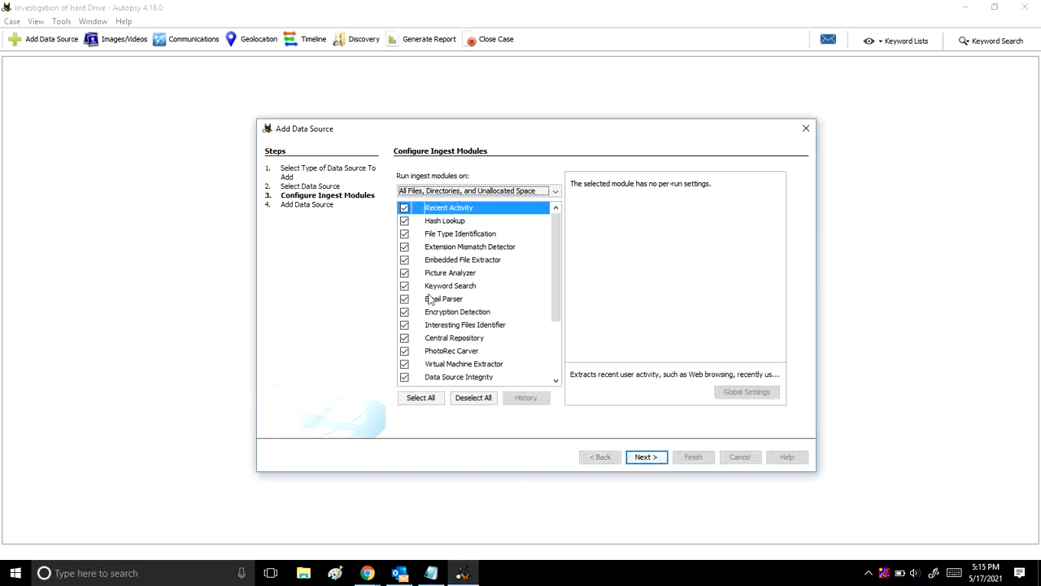
Select all ingest modules, review the module list, and start processing the disk image.
{"action": "mouse_move", "coordinate": [558, 260]}
{"action": "left_mouse_down"}
{"action": "mouse_move", "coordinate": [553, 336]}
{"action": "mouse_move", "coordinate": [558, 240]}
{"action": "left_mouse_up"}
{"action": "left_click", "coordinate": [431, 398]}
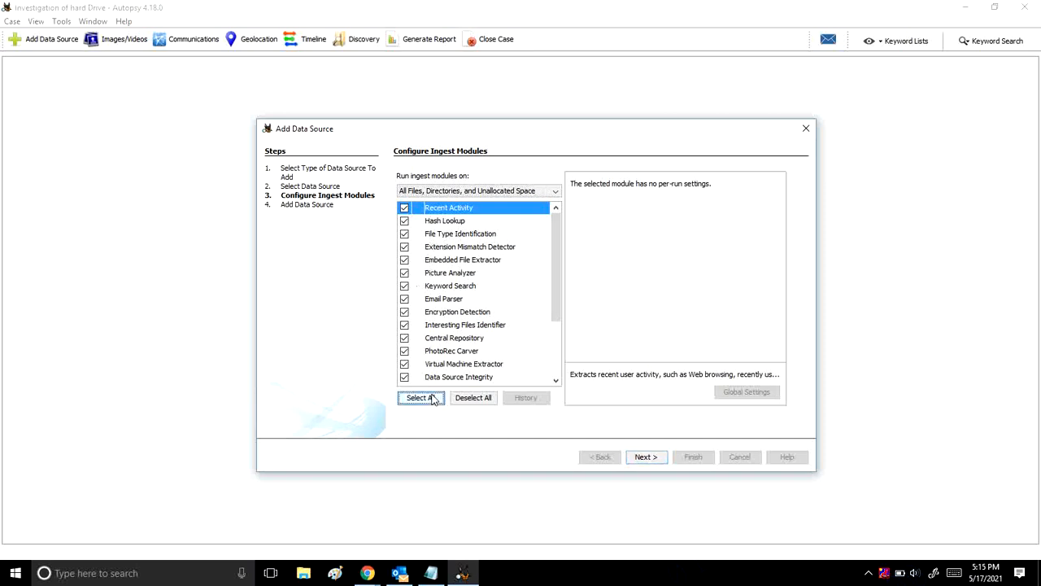
{"action": "scroll", "coordinate": [549, 290], "scroll_direction": "down", "scroll_amount": 3}
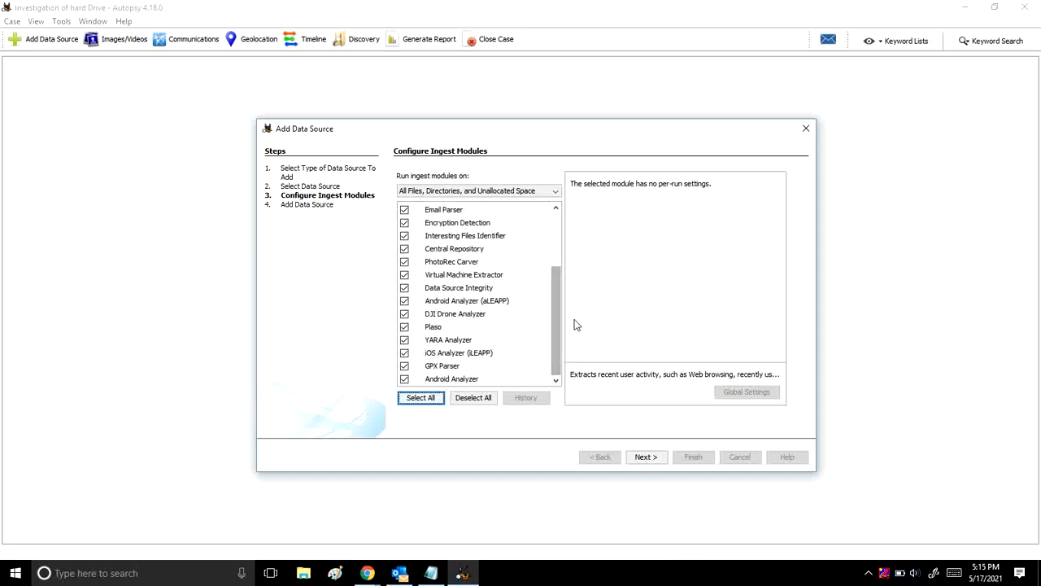
{"action": "scroll", "coordinate": [560, 309], "scroll_direction": "up", "scroll_amount": 3}
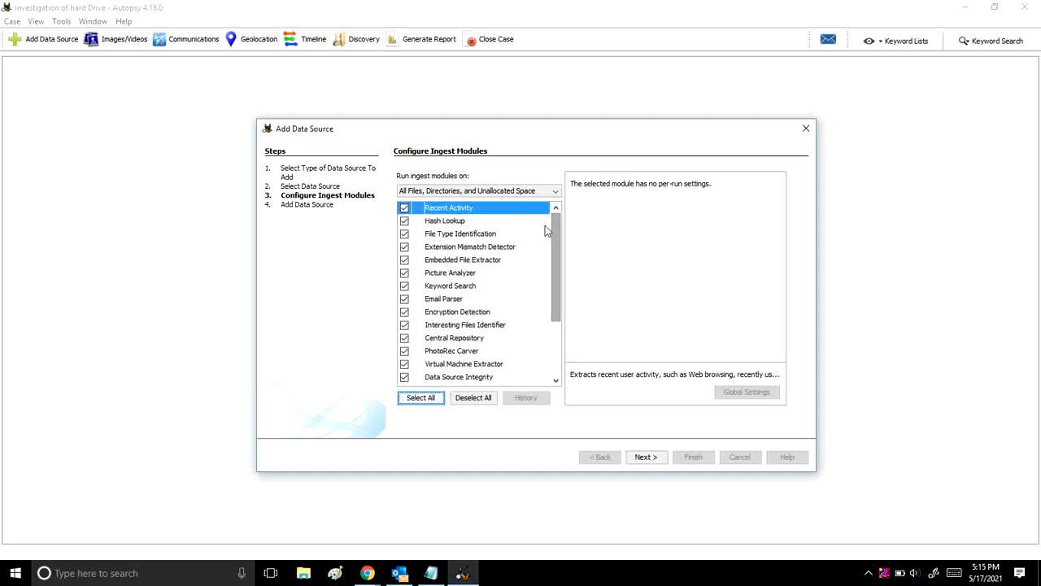
{"action": "left_click", "coordinate": [648, 459]}
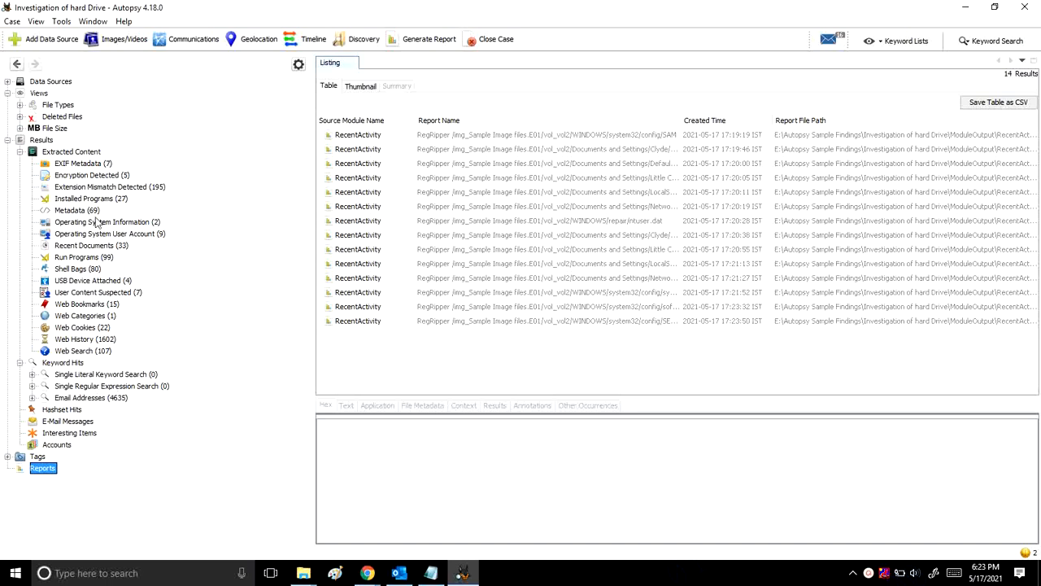
Examine the extracted EXIF metadata, installed programs, document metadata, operating system information and operating system user accounts.
{"action": "left_click", "coordinate": [83, 166]}
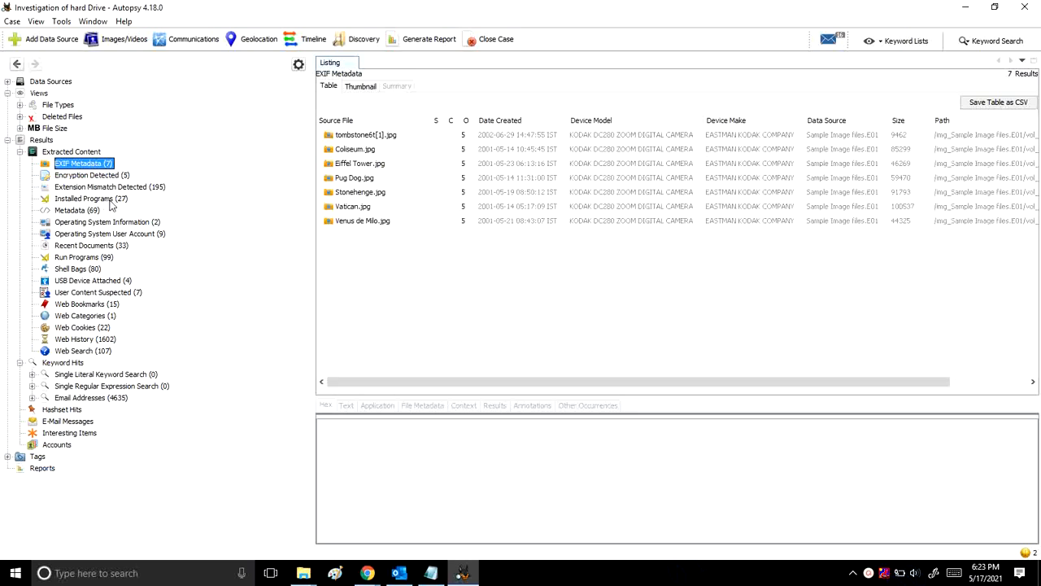
{"action": "left_click", "coordinate": [97, 200]}
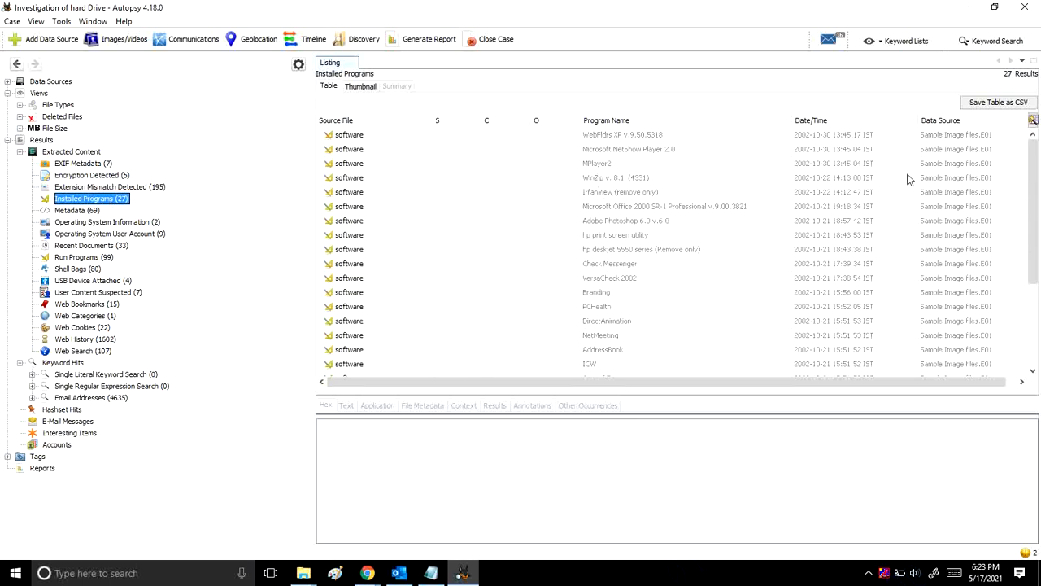
{"action": "mouse_move", "coordinate": [1032, 175]}
{"action": "left_mouse_down"}
{"action": "mouse_move", "coordinate": [1037, 264]}
{"action": "mouse_move", "coordinate": [1027, 173]}
{"action": "left_mouse_up"}
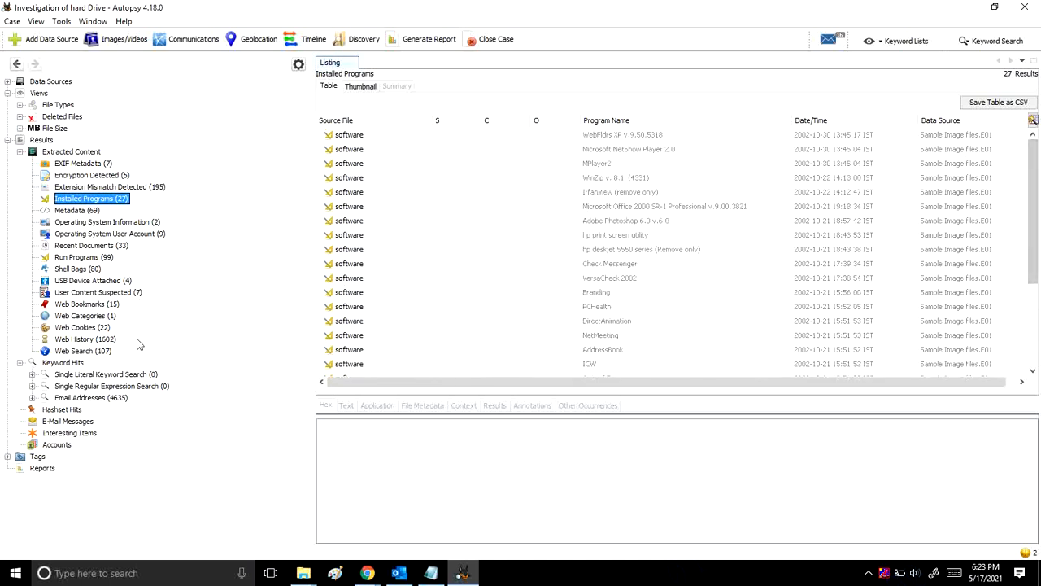
{"action": "left_click", "coordinate": [81, 213]}
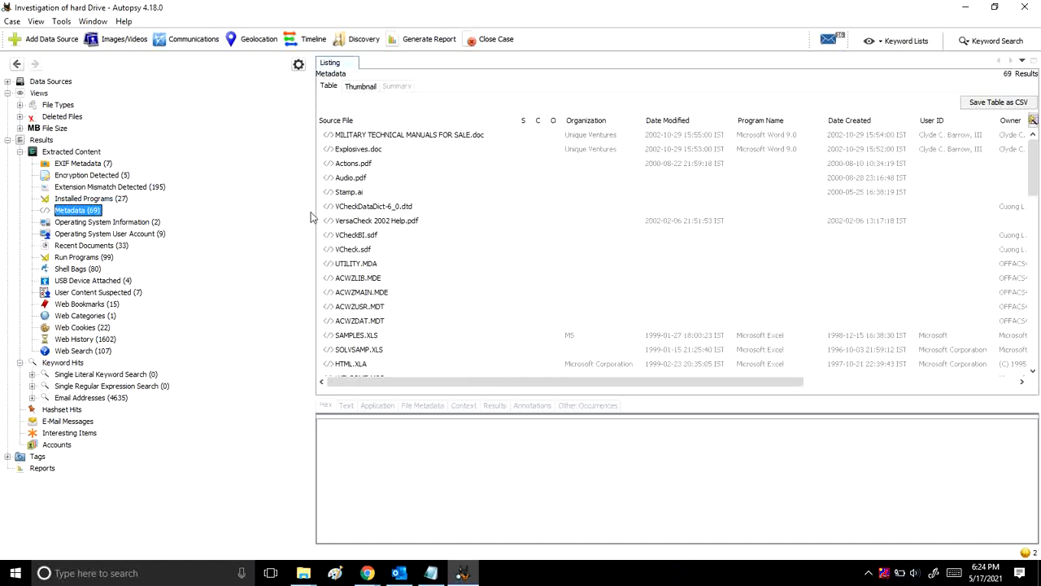
{"action": "left_click", "coordinate": [115, 223]}
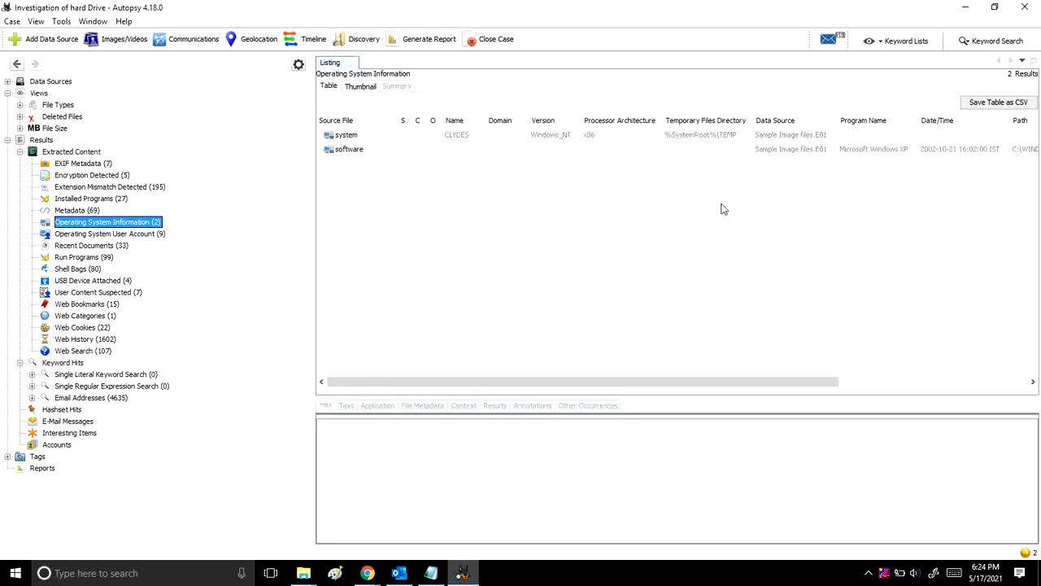
{"action": "left_click", "coordinate": [87, 235]}
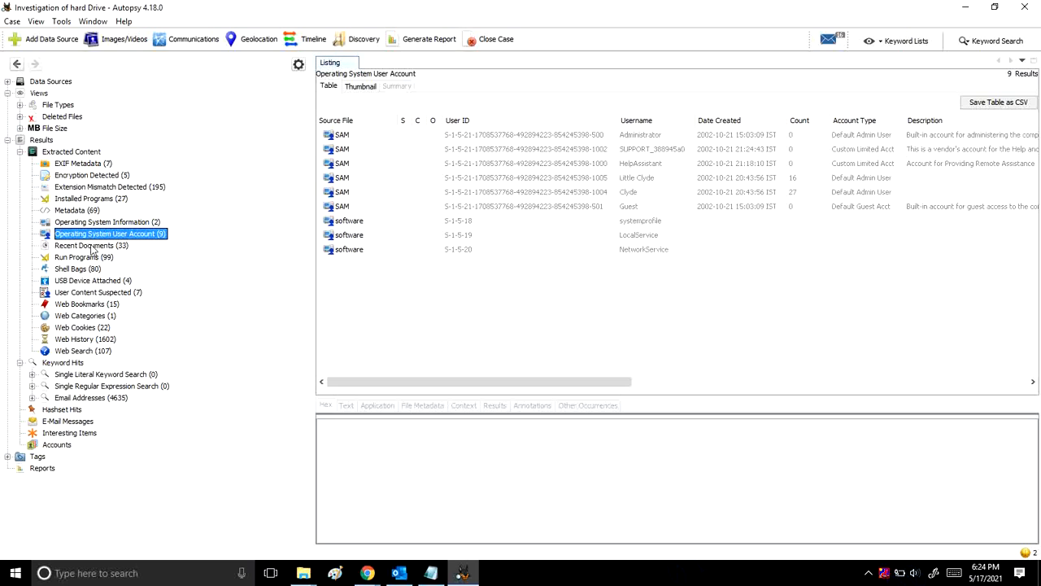
Review the extracted run programs, recent documents, attached USB devices and web bookmarks.
{"action": "left_click", "coordinate": [87, 259]}
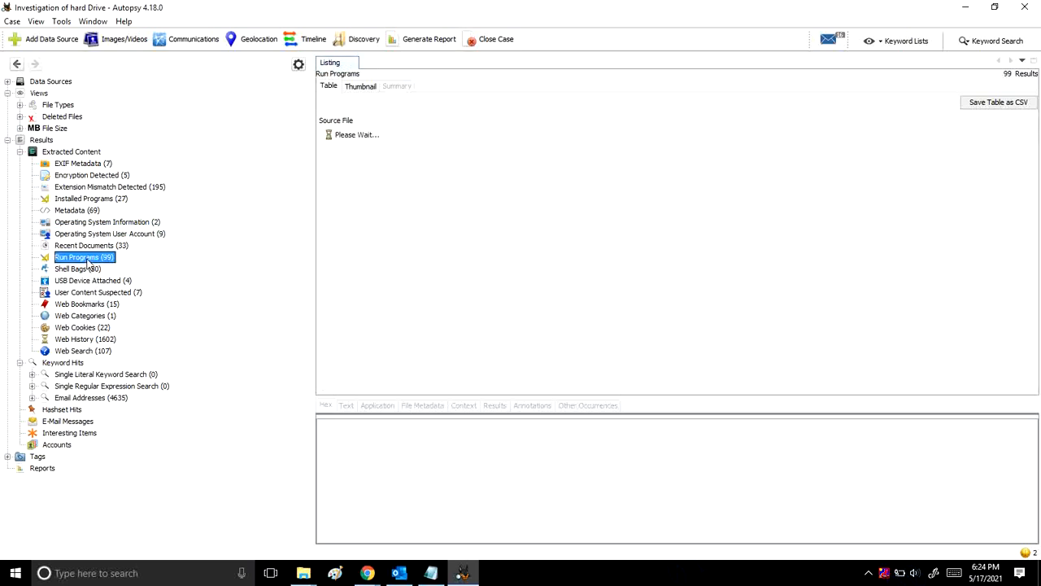
{"action": "left_click", "coordinate": [90, 248]}
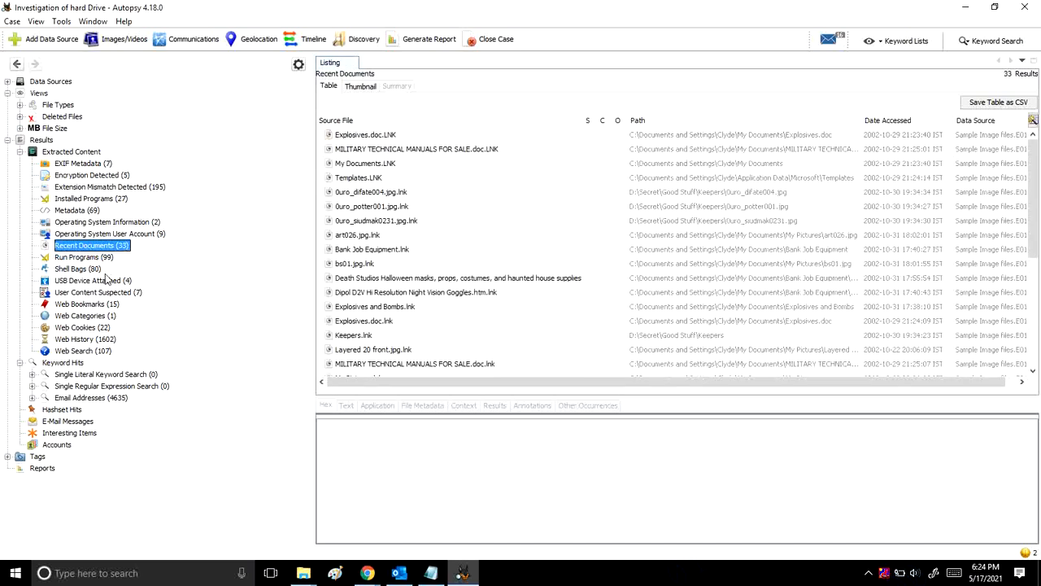
{"action": "left_click", "coordinate": [104, 282]}
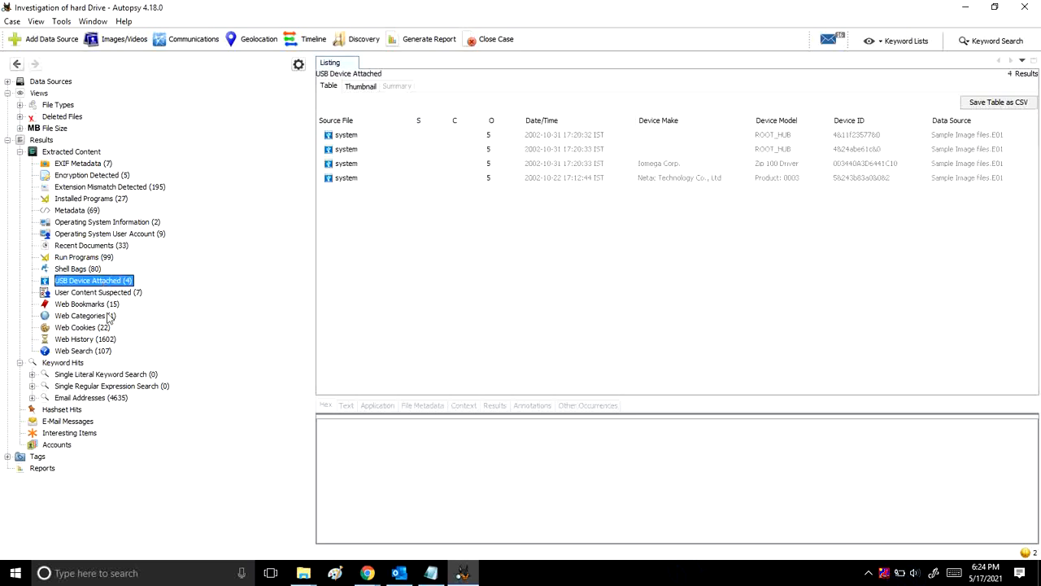
{"action": "left_click", "coordinate": [108, 306]}
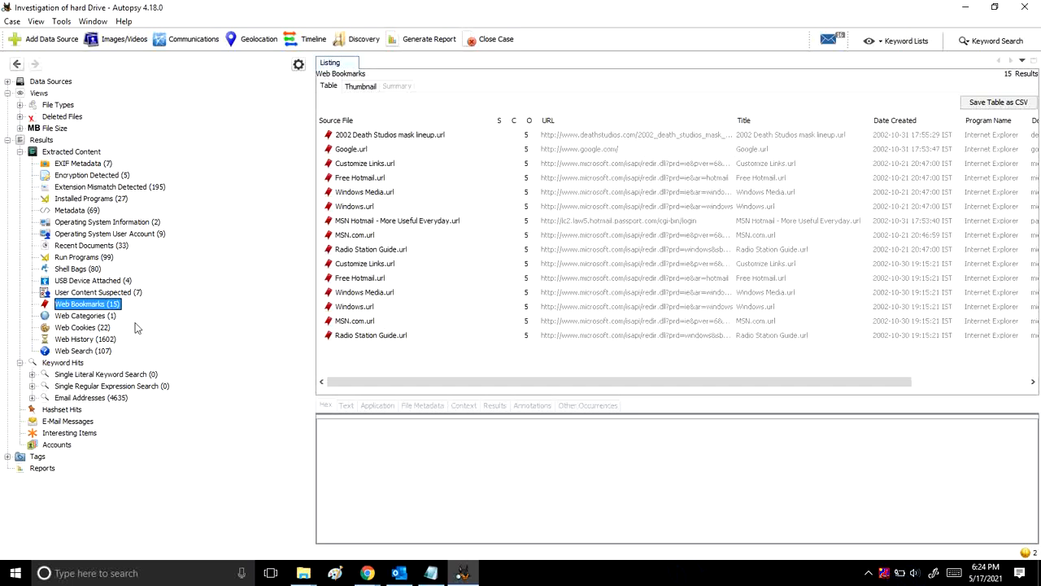
Examine the extracted web history, reading through its URLs, access dates and domains.
{"action": "left_click", "coordinate": [81, 339]}
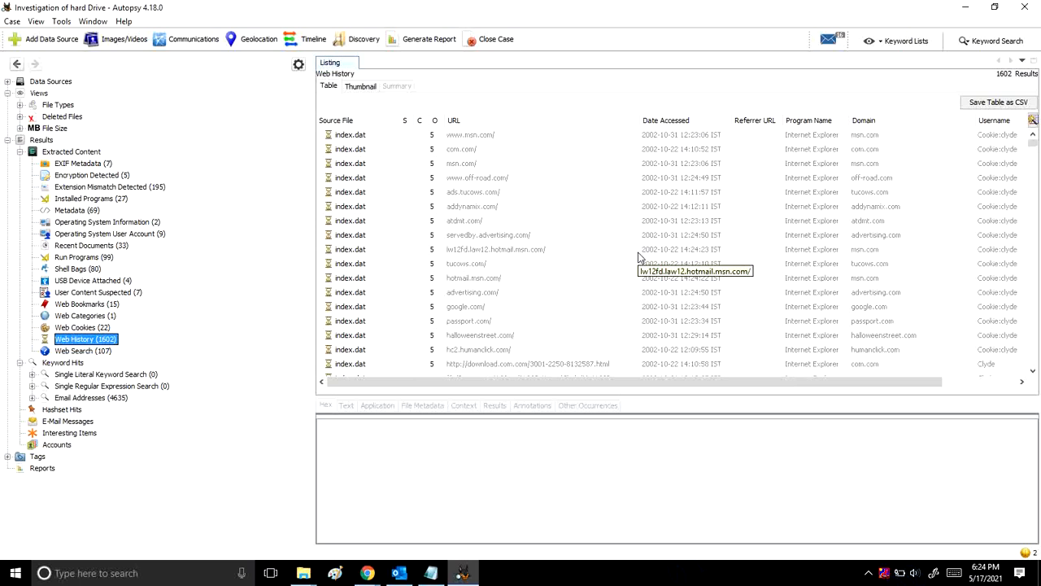
{"action": "scroll", "coordinate": [518, 247], "scroll_direction": "down", "scroll_amount": 2}
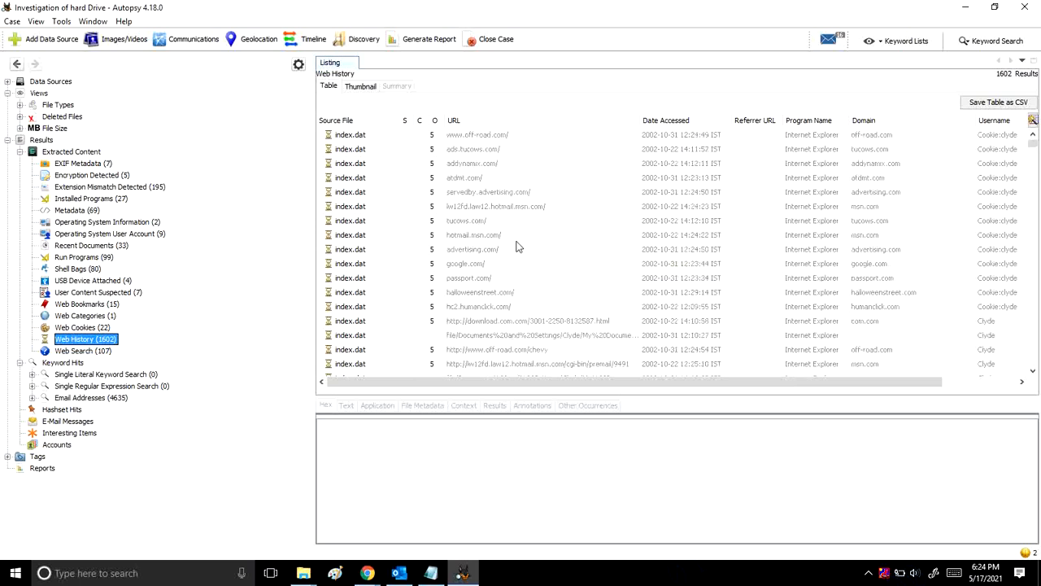
{"action": "scroll", "coordinate": [664, 216], "scroll_direction": "down", "scroll_amount": 5}
{"action": "scroll", "coordinate": [663, 215], "scroll_direction": "down", "scroll_amount": 8}
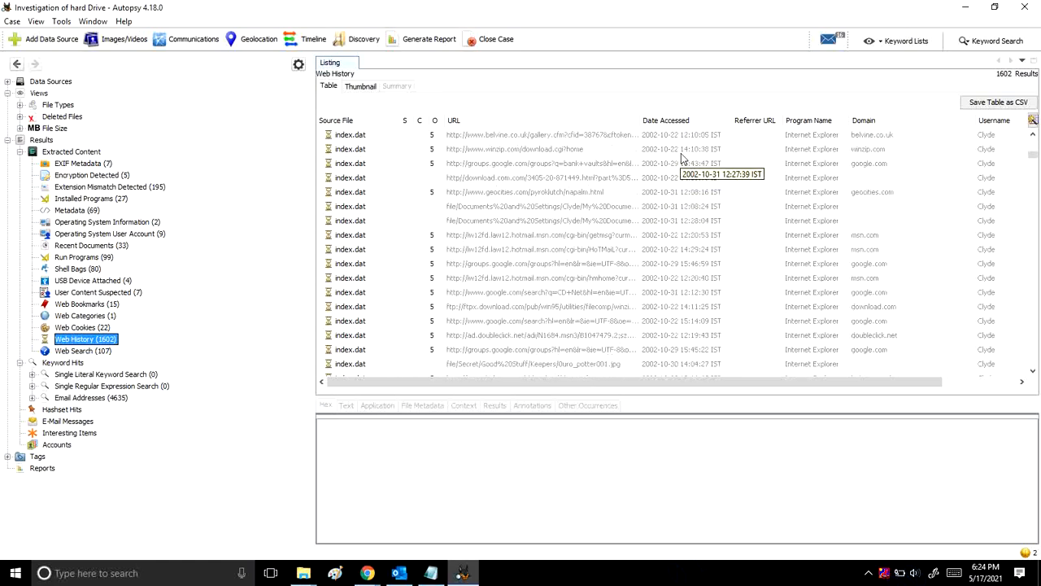
{"action": "scroll", "coordinate": [681, 153], "scroll_direction": "down", "scroll_amount": 10}
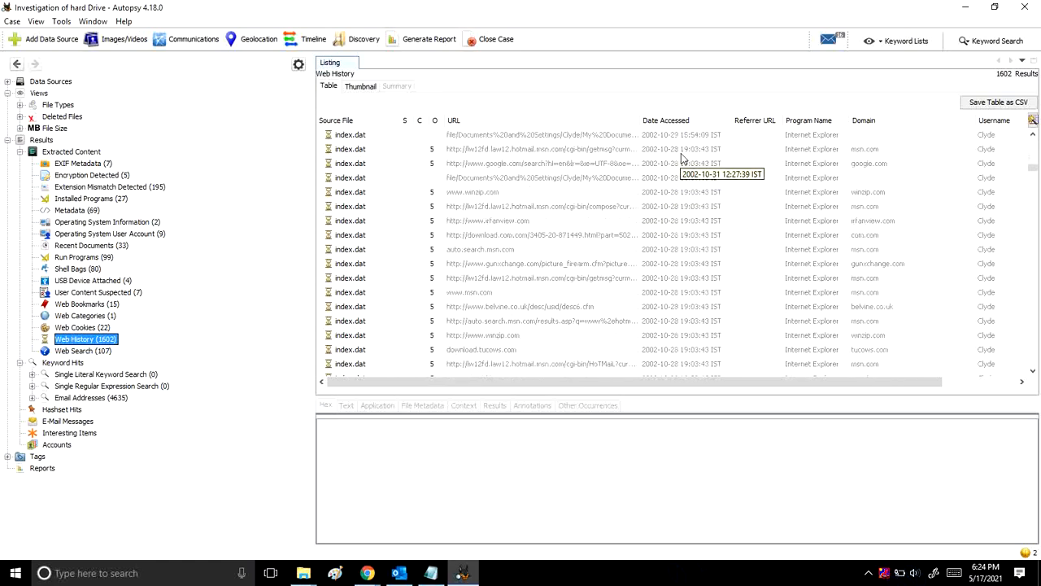
{"action": "scroll", "coordinate": [706, 162], "scroll_direction": "down", "scroll_amount": 3}
{"action": "left_click_drag", "start_coordinate": [1034, 172], "coordinate": [1034, 219]}
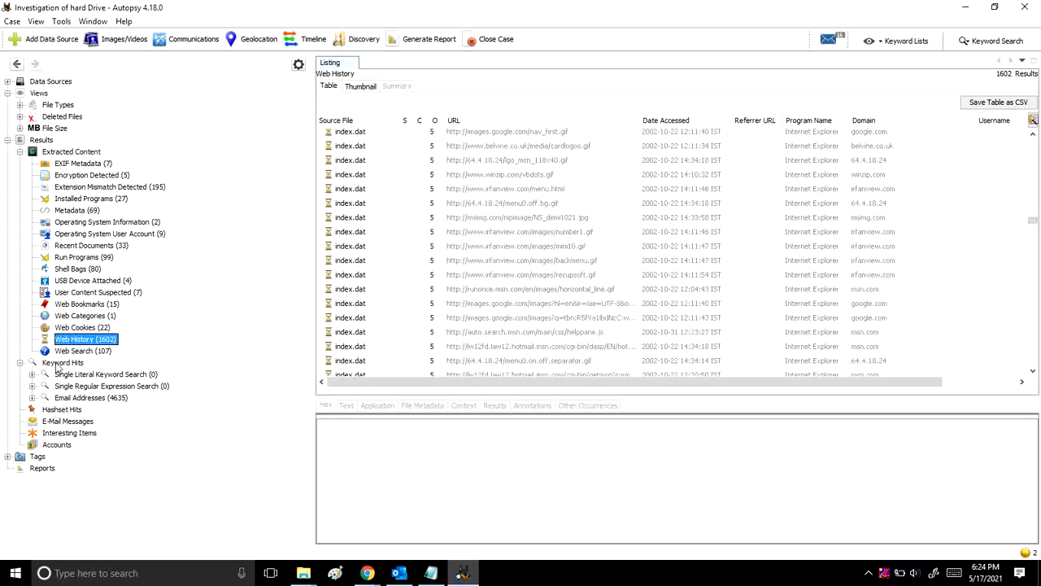
Check the keyword hits and e-mail messages results, and return to the EXIF metadata listing.
{"action": "left_click", "coordinate": [61, 363]}
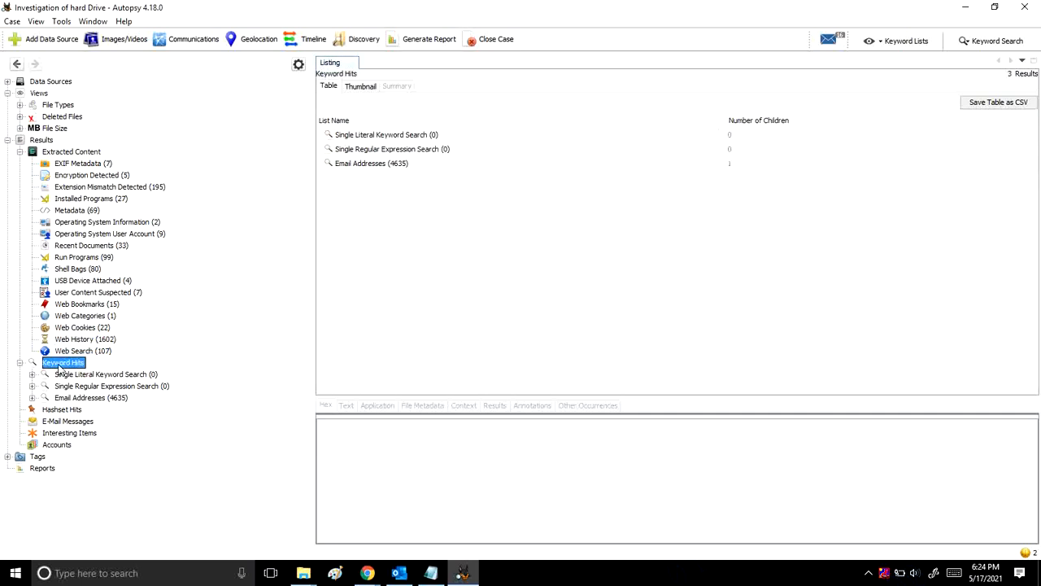
{"action": "left_click", "coordinate": [77, 423]}
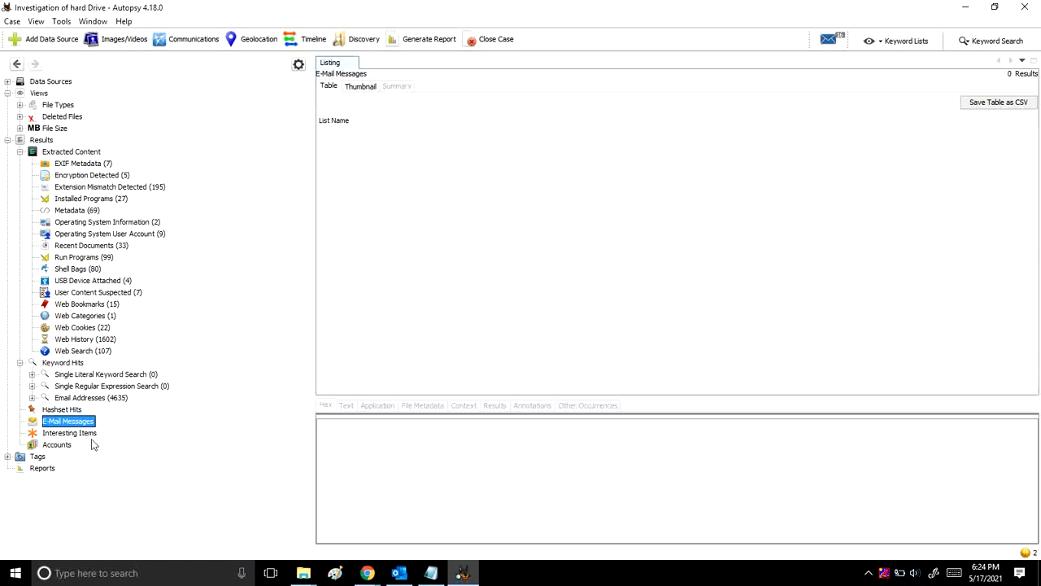
{"action": "left_click", "coordinate": [74, 165]}
{"action": "right_click", "coordinate": [74, 167]}
{"action": "left_click", "coordinate": [248, 185]}
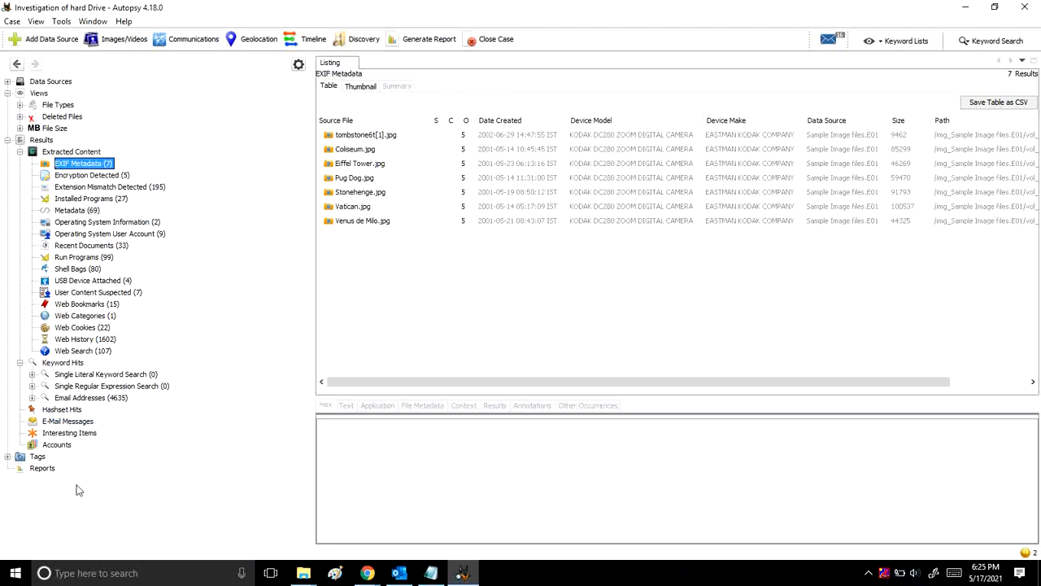
Set up an HTML report with the header "Hard Drive Investigation" and the footer "FORnSEC Solutions sample case".
{"action": "left_click", "coordinate": [420, 41]}
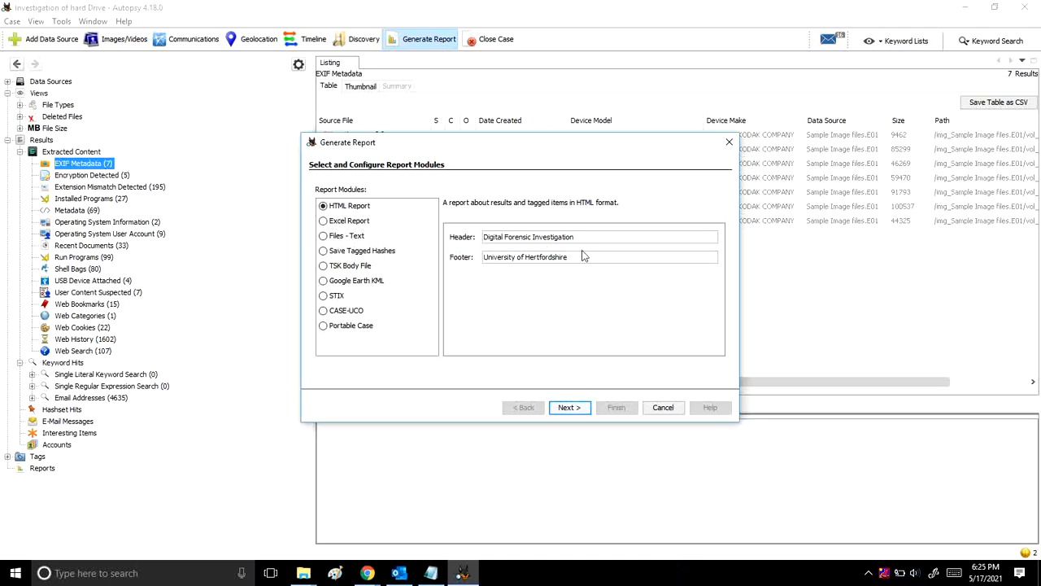
{"action": "triple_click", "coordinate": [483, 258]}
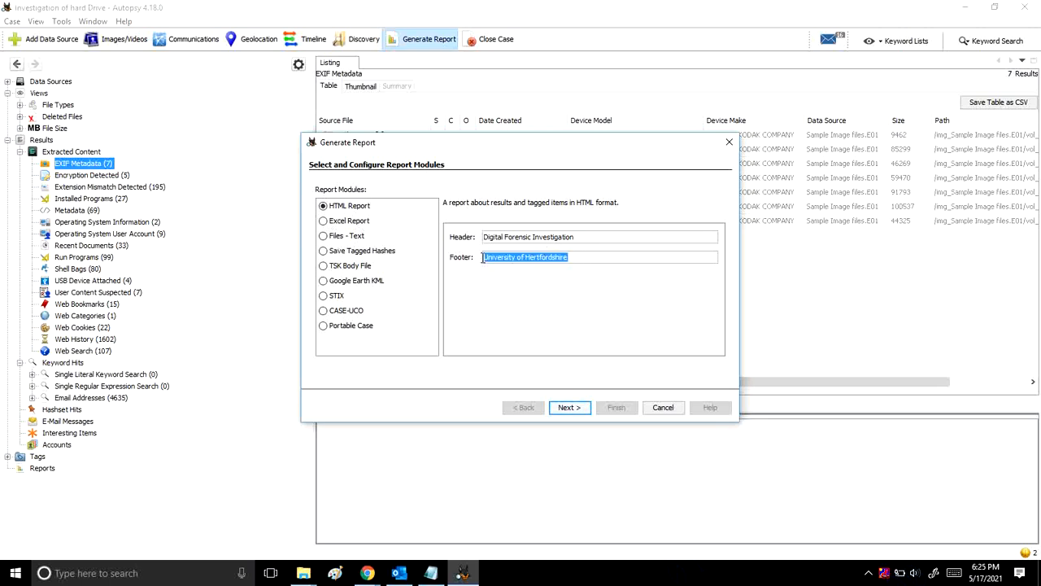
{"action": "key", "text": "BackSpace"}
{"action": "left_click", "coordinate": [581, 236]}
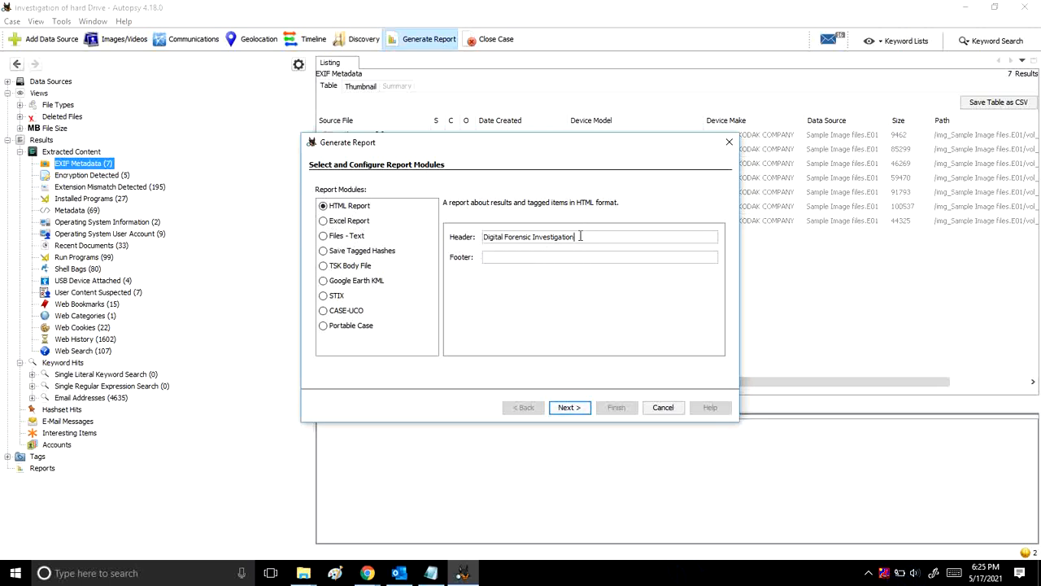
{"action": "triple_click", "coordinate": [487, 237]}
{"action": "key", "text": "BackSpace"}
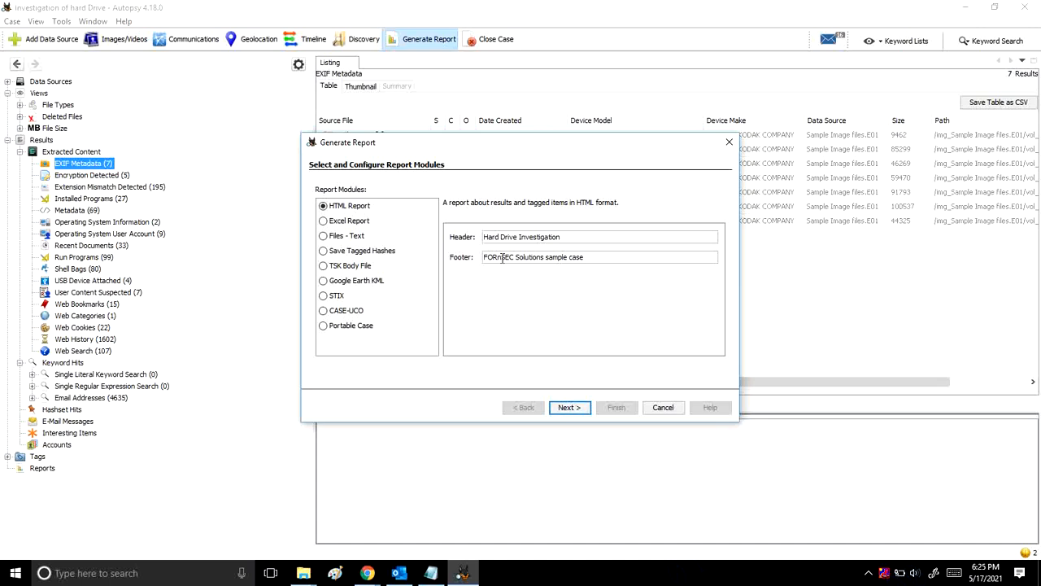
{"action": "left_click", "coordinate": [567, 409]}
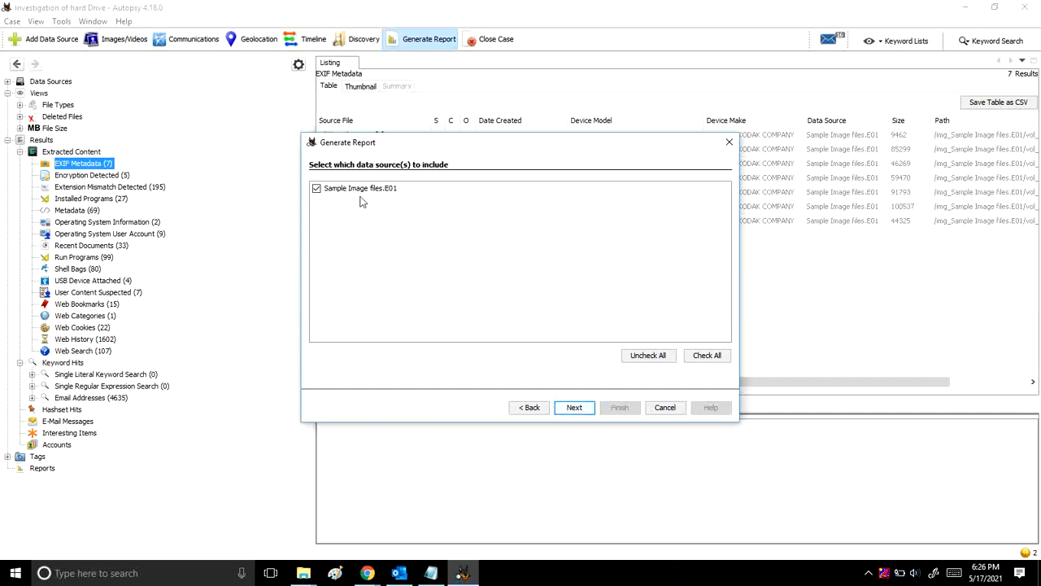
Include Sample Image files.E01 and All Results in the report, generate it, and dismiss the progress window.
{"action": "left_click", "coordinate": [575, 408]}
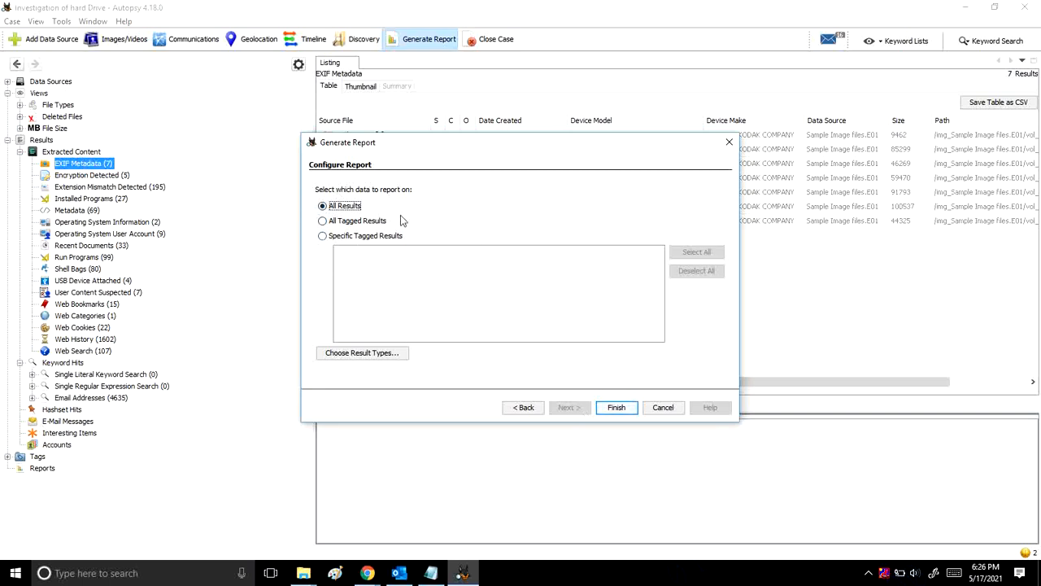
{"action": "left_click", "coordinate": [364, 221]}
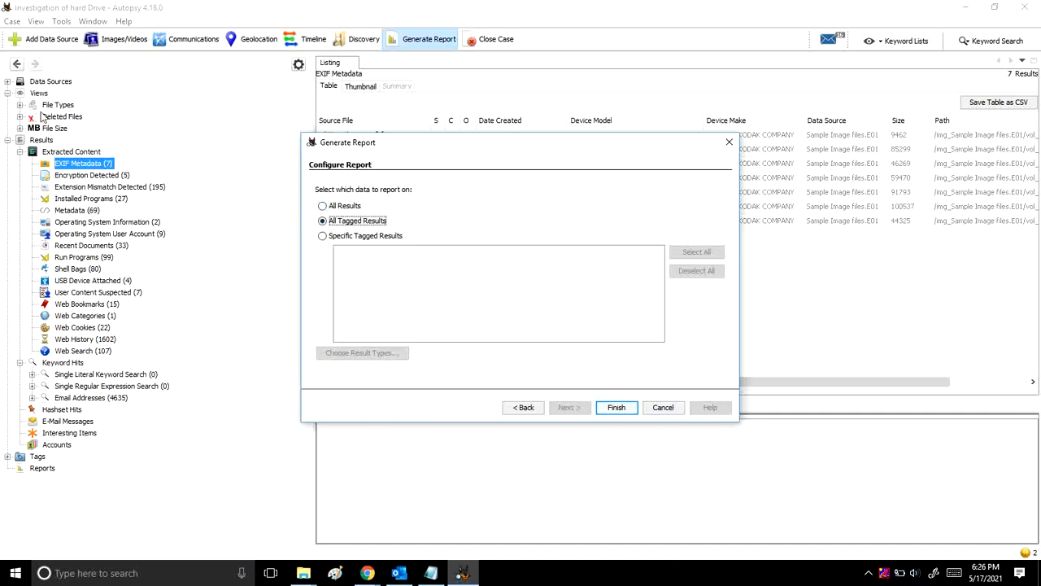
{"action": "left_click", "coordinate": [333, 208]}
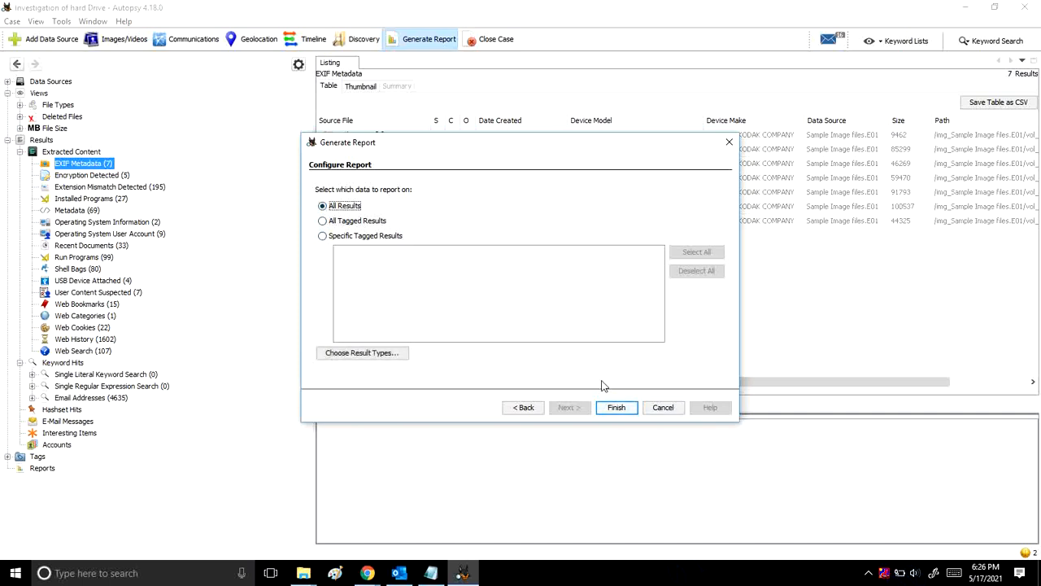
{"action": "left_click", "coordinate": [609, 406]}
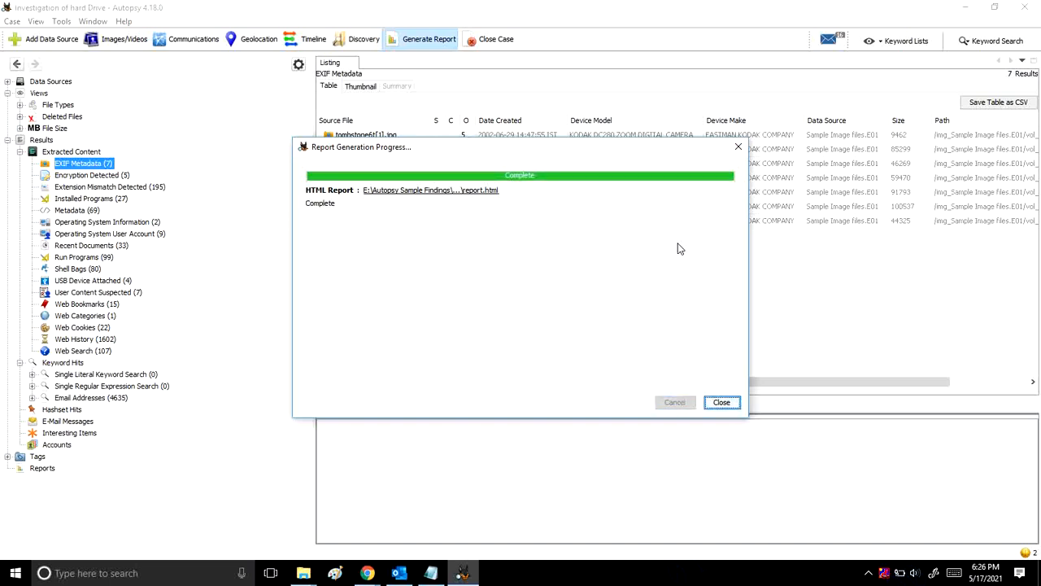
{"action": "left_click", "coordinate": [723, 405]}
Minimize Autopsy and open the Autopsy Sample Findings folder on Local Disk (E:) in File Explorer.
{"action": "left_click", "coordinate": [967, 8]}
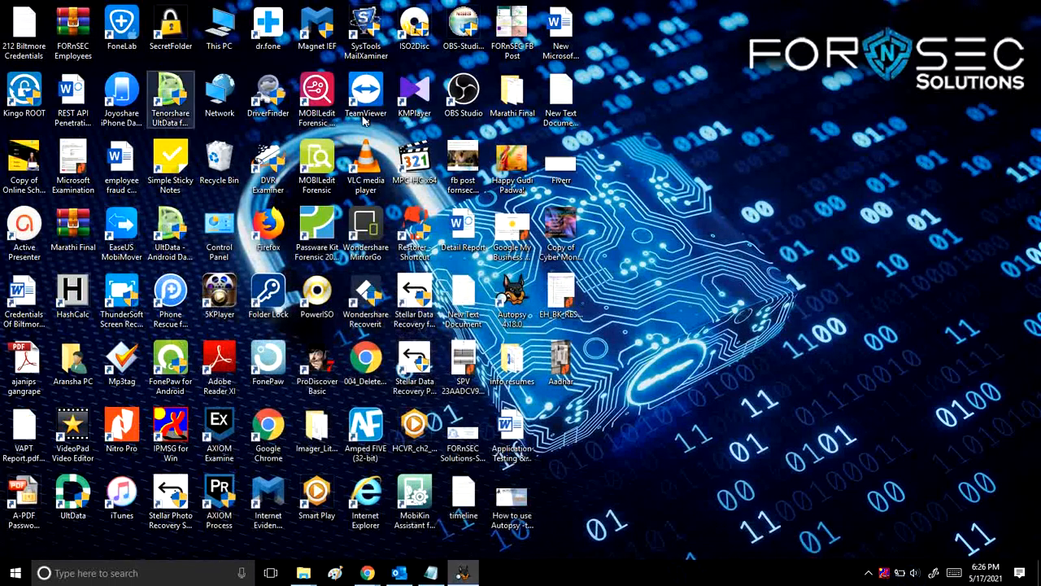
{"action": "double_click", "coordinate": [219, 29]}
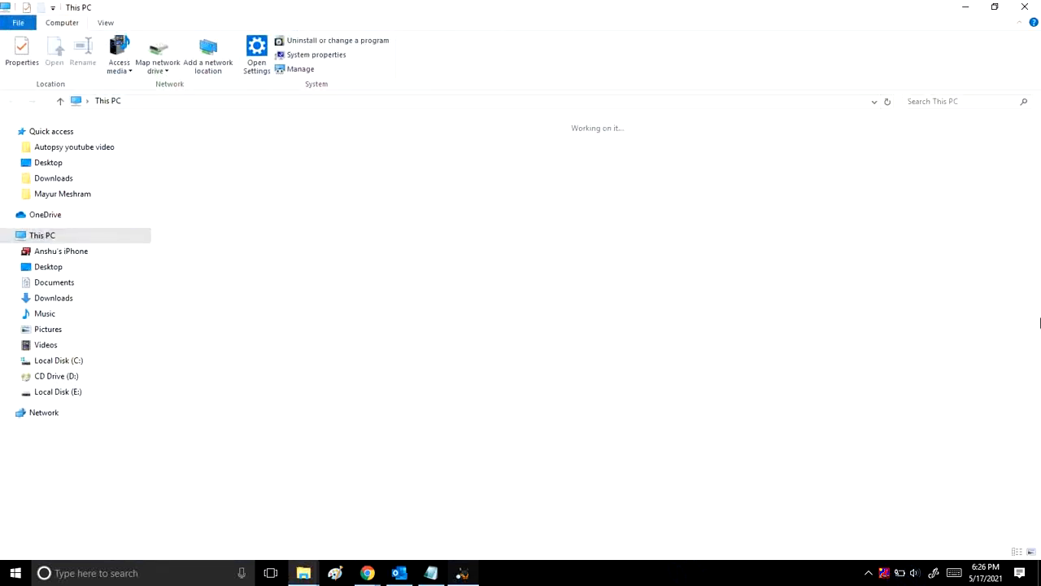
{"action": "double_click", "coordinate": [908, 247]}
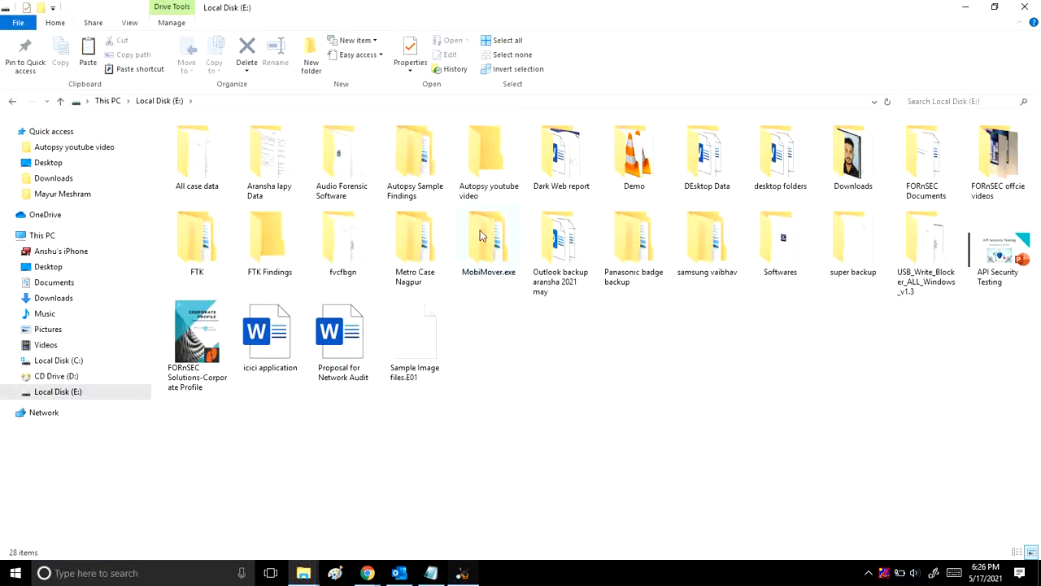
{"action": "right_click", "coordinate": [516, 371]}
{"action": "left_click", "coordinate": [556, 419]}
{"action": "left_click", "coordinate": [417, 160]}
{"action": "double_click", "coordinate": [416, 160]}
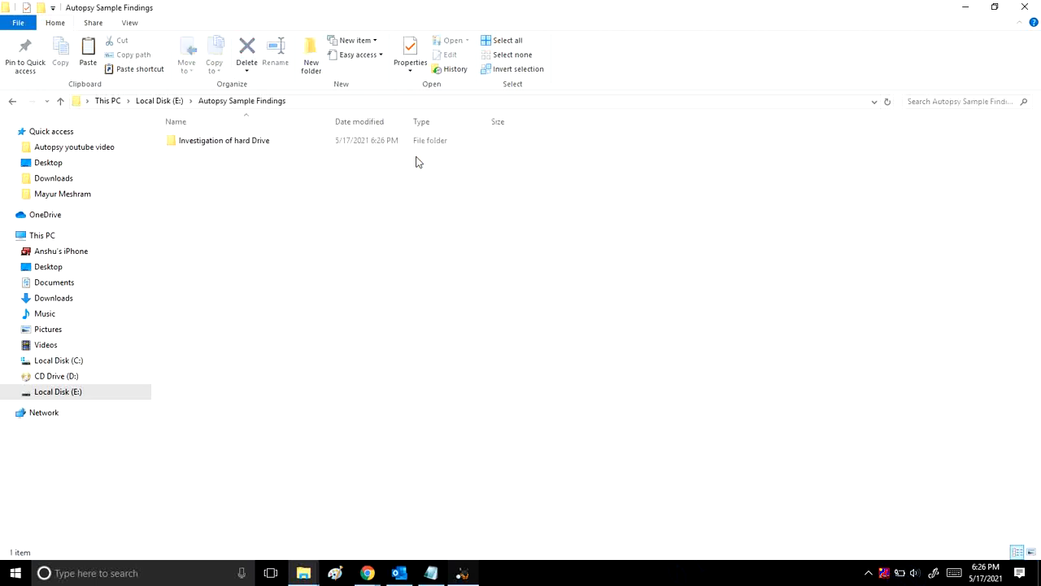
Open the generated HTML report from the Reports folder of Investigation of hard Drive and look through its Report Navigation list.
{"action": "double_click", "coordinate": [265, 144]}
{"action": "double_click", "coordinate": [228, 209]}
{"action": "double_click", "coordinate": [207, 145]}
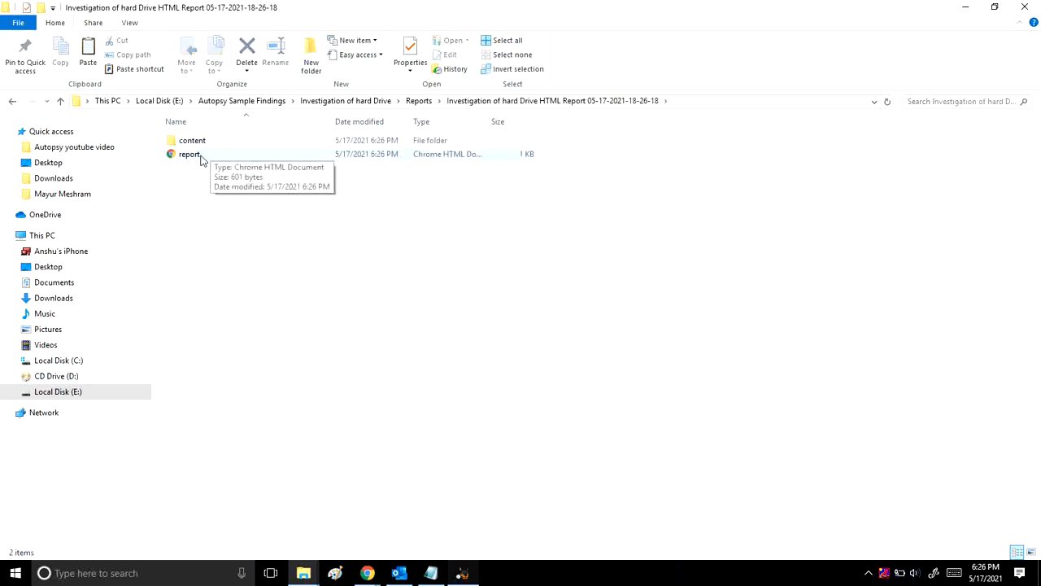
{"action": "left_click", "coordinate": [202, 160]}
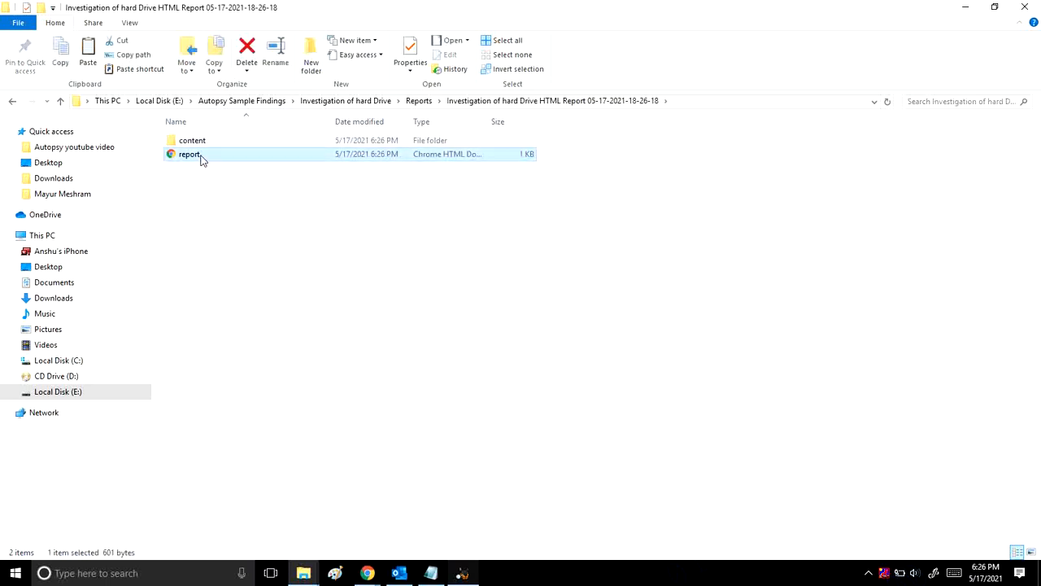
{"action": "double_click", "coordinate": [201, 160]}
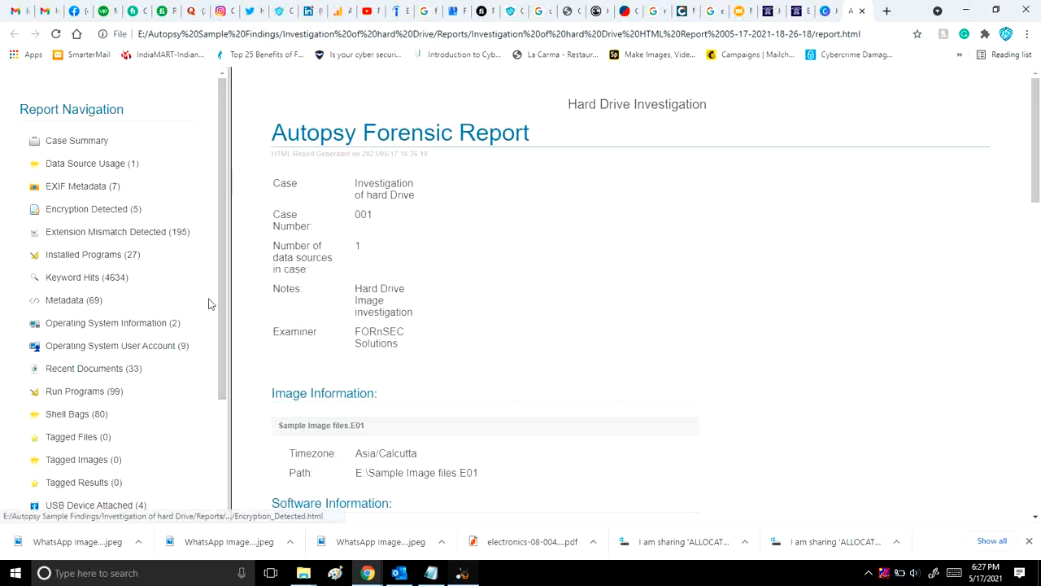
{"action": "left_click_drag", "start_coordinate": [220, 370], "coordinate": [221, 487]}
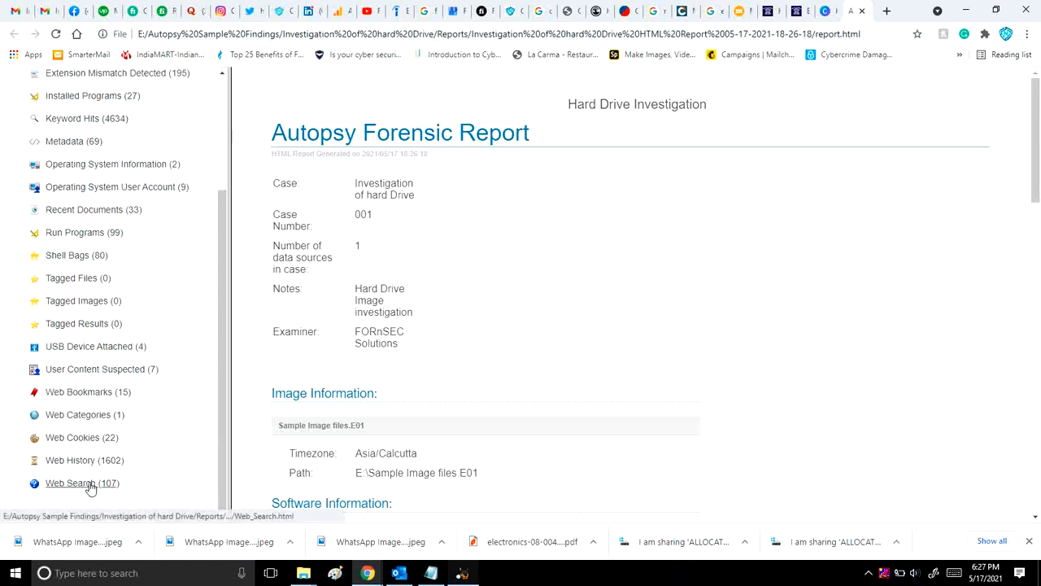
Minimize the browser report, open the HTML report's content folder in File Explorer and look through its generated files.
{"action": "left_click", "coordinate": [983, 7]}
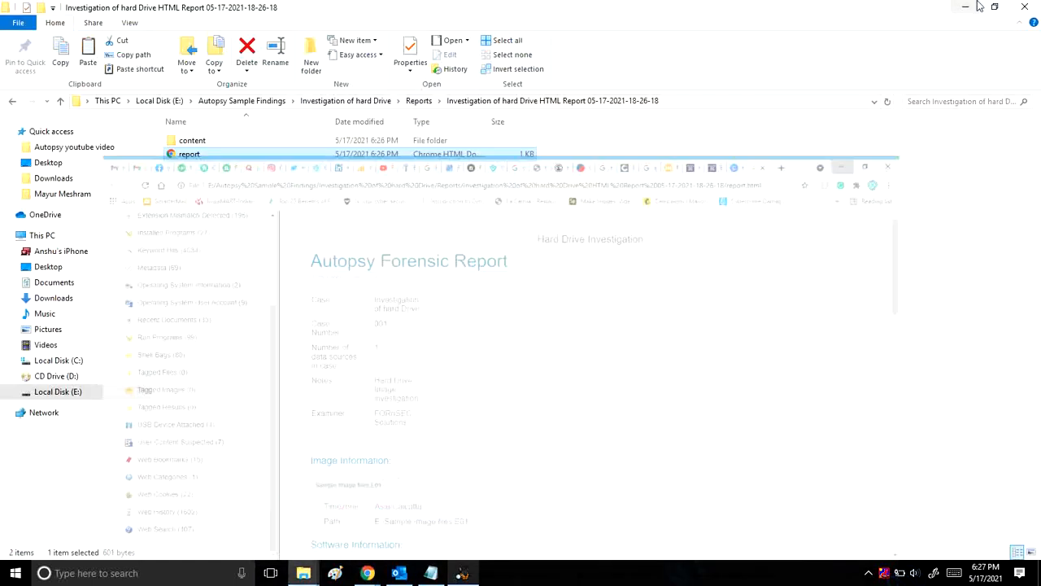
{"action": "left_click", "coordinate": [172, 143]}
{"action": "double_click", "coordinate": [172, 143]}
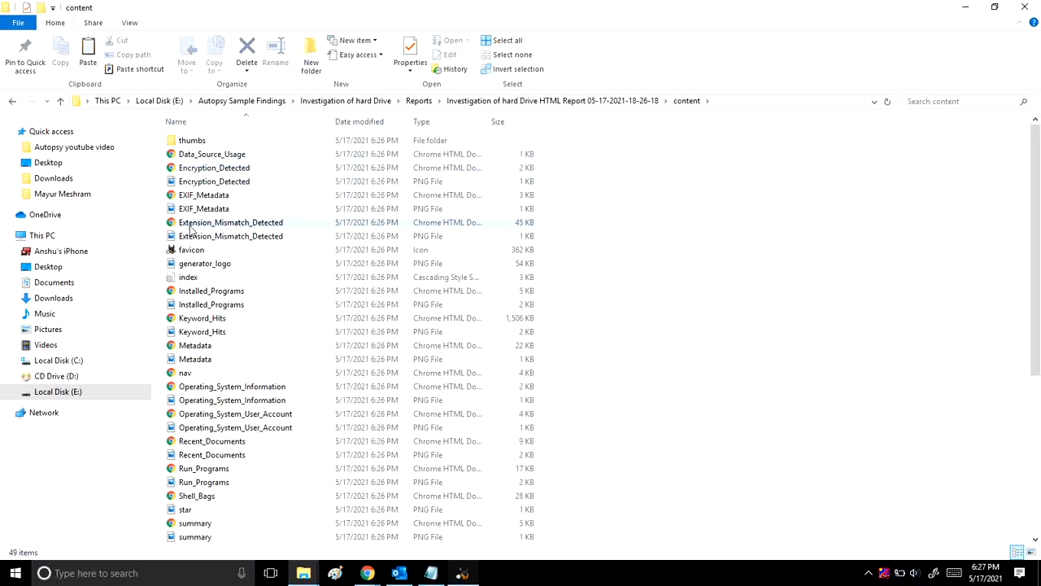
{"action": "left_click", "coordinate": [196, 293]}
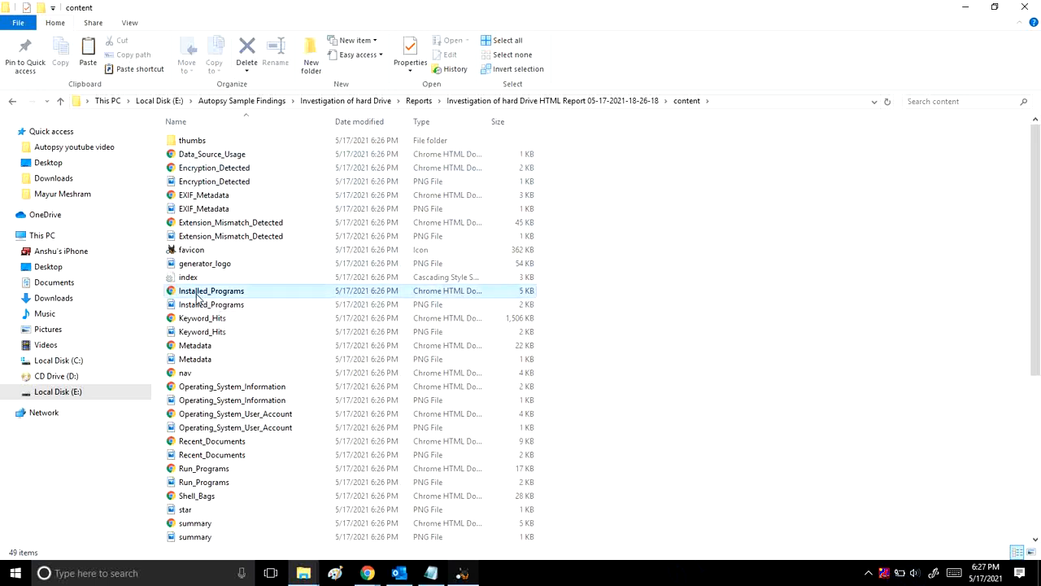
{"action": "left_click", "coordinate": [196, 349]}
{"action": "left_click", "coordinate": [228, 390]}
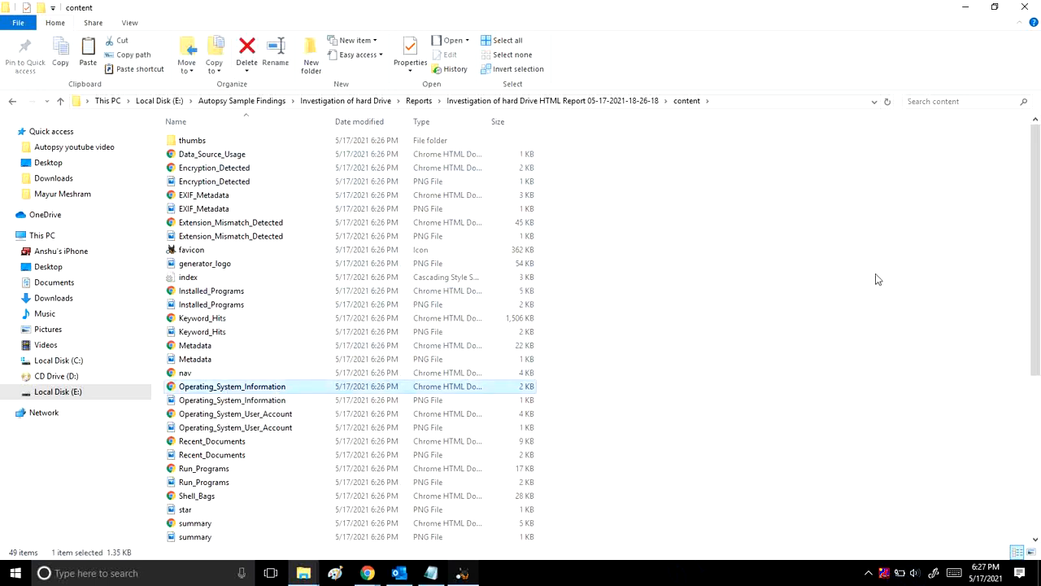
{"action": "left_click_drag", "start_coordinate": [1038, 224], "coordinate": [935, 38]}
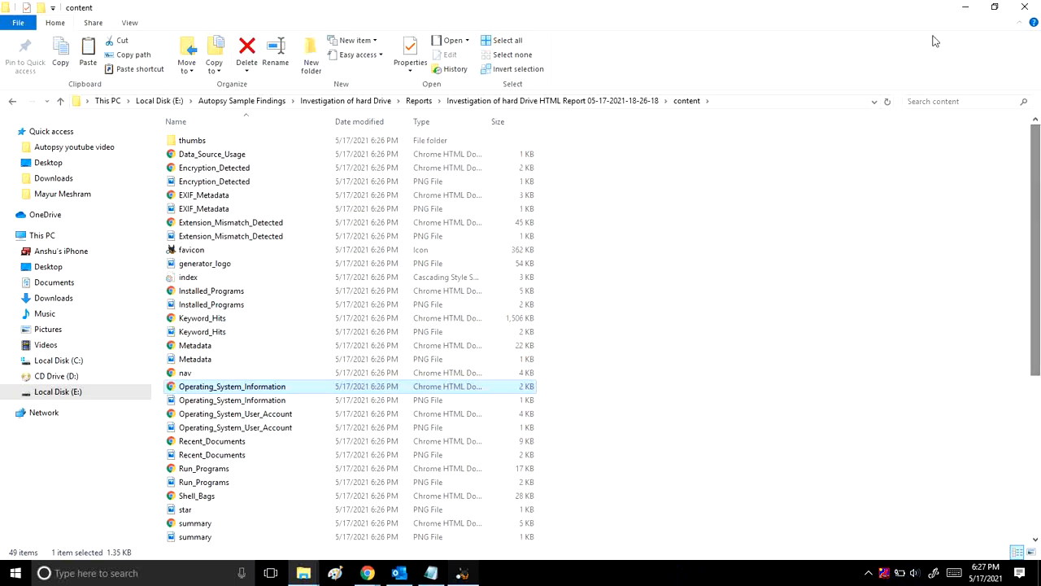
Go back up to the Investigation of hard Drive case folder and select the Investigation of hard Drive.aut file.
{"action": "left_click", "coordinate": [61, 102]}
{"action": "left_click", "coordinate": [61, 104]}
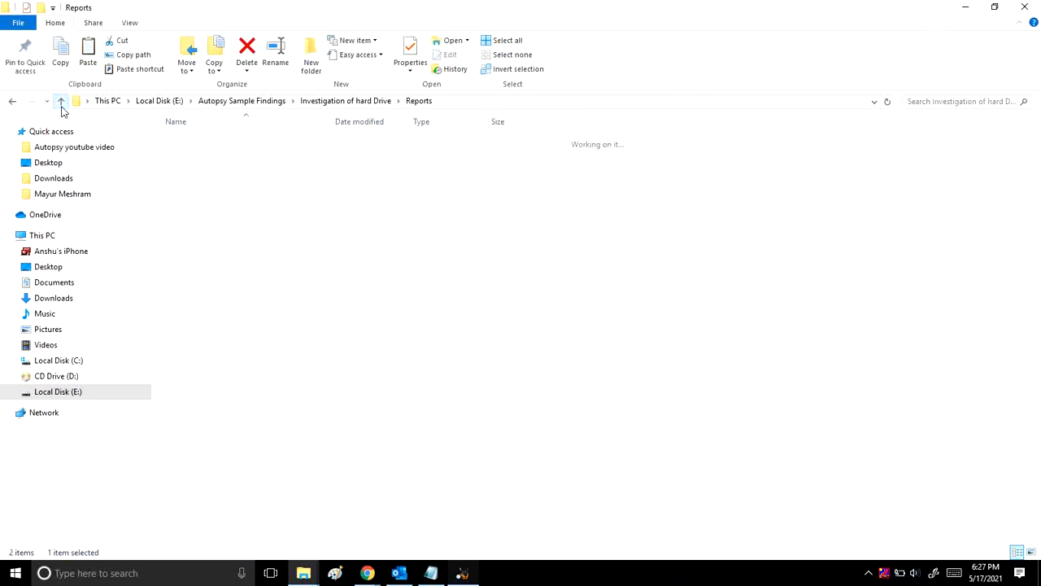
{"action": "left_click", "coordinate": [61, 104]}
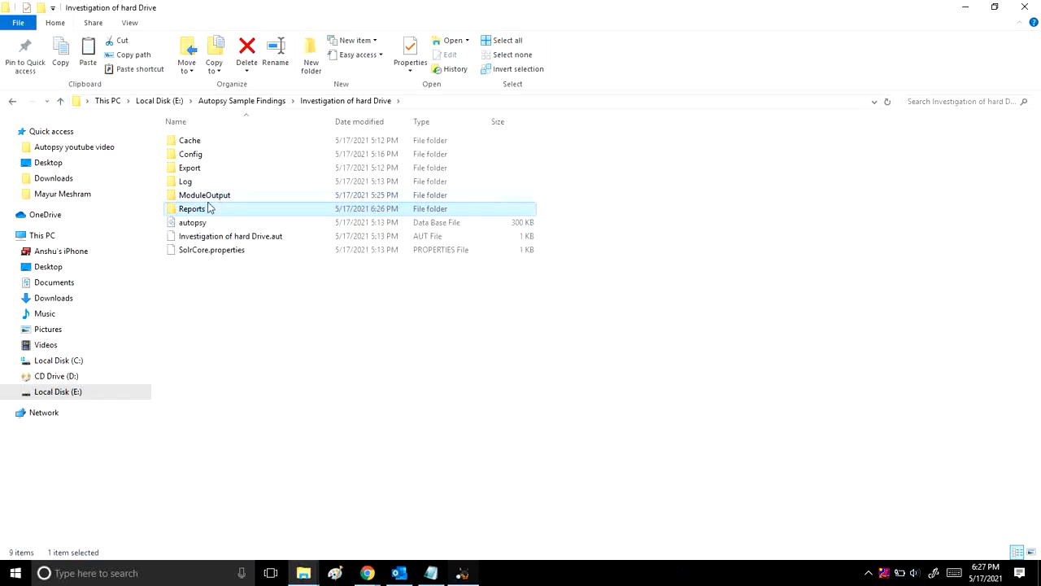
{"action": "left_click", "coordinate": [249, 195]}
{"action": "left_click", "coordinate": [273, 236]}
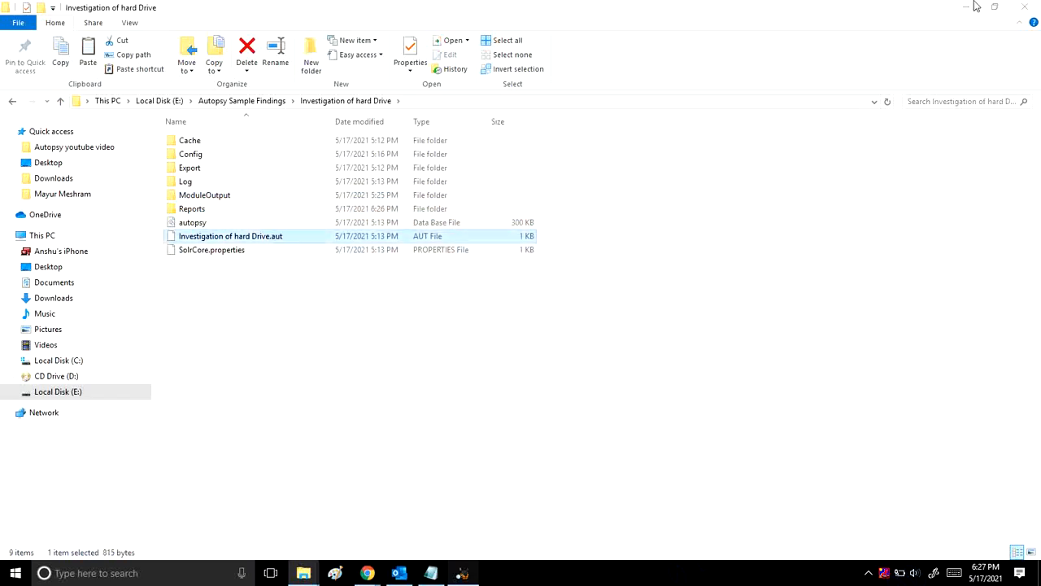
Minimize File Explorer and switch back to the open case in Autopsy.
{"action": "left_click", "coordinate": [974, 5]}
{"action": "left_click", "coordinate": [472, 574]}
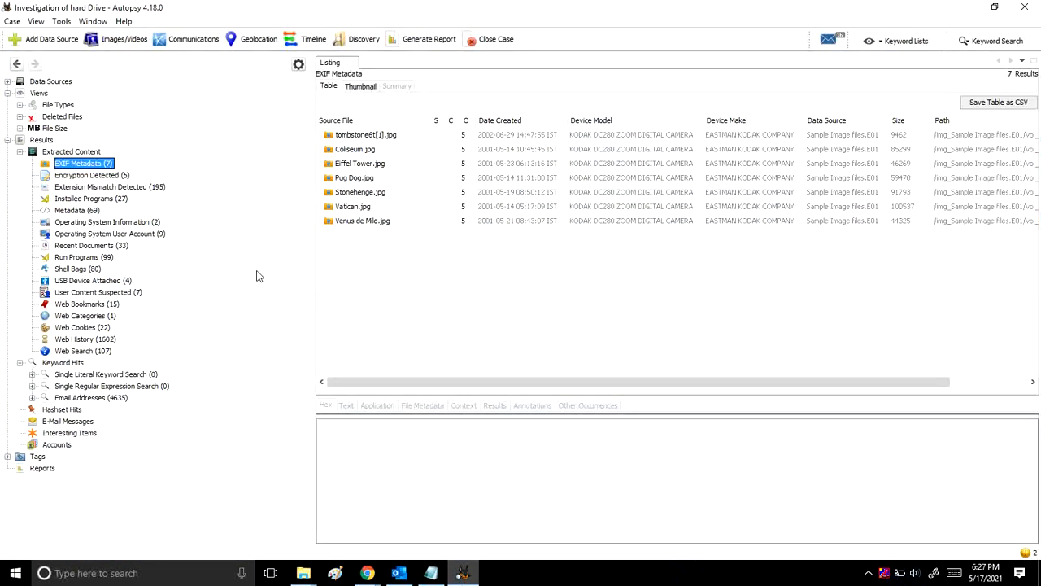